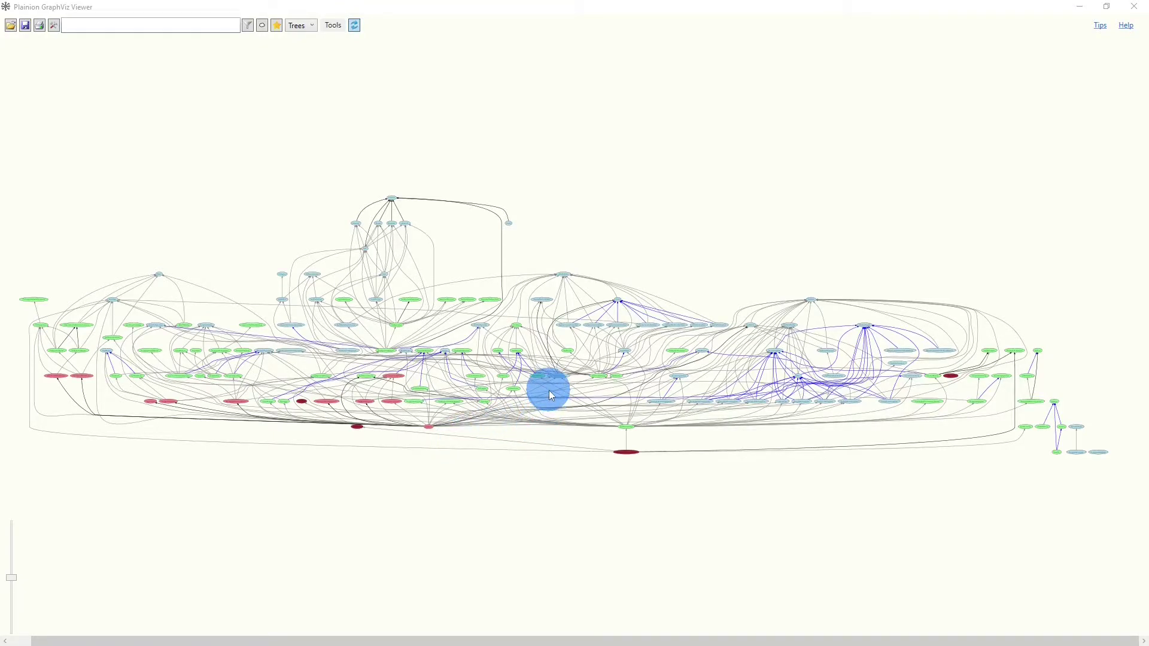
Reset the graph to the Home view, then zoom and pan to the ConfigurationFactory area.
{"action": "scroll", "coordinate": [552, 395], "scroll_direction": "up", "scroll_amount": 5}
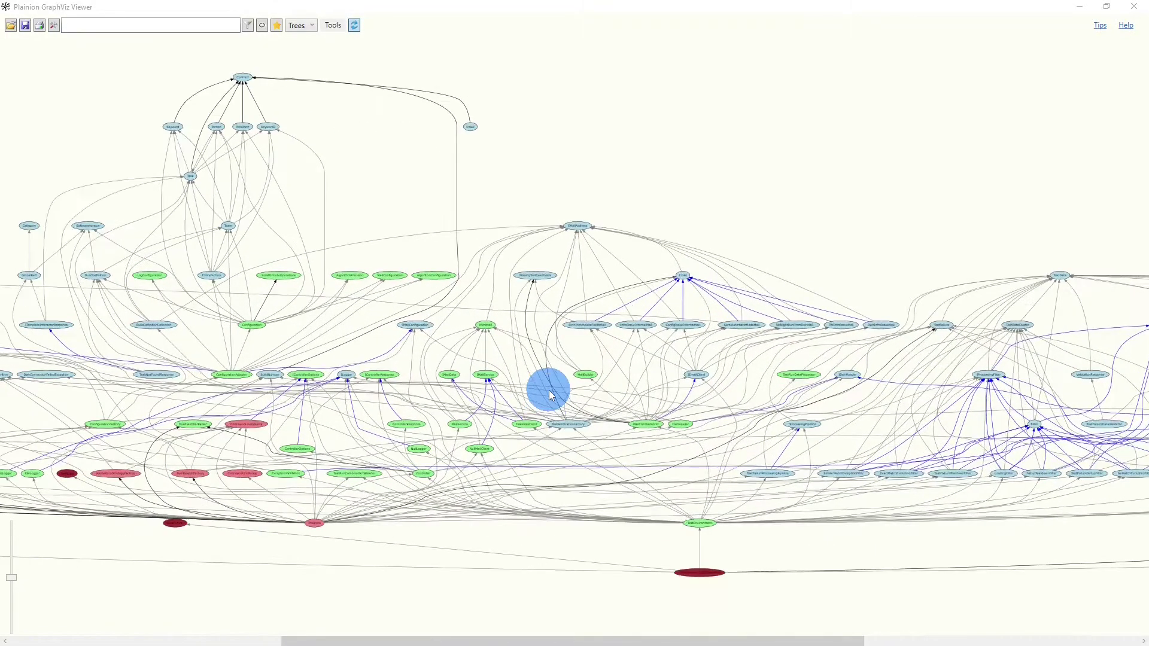
{"action": "scroll", "coordinate": [548, 390], "scroll_direction": "down", "scroll_amount": 6}
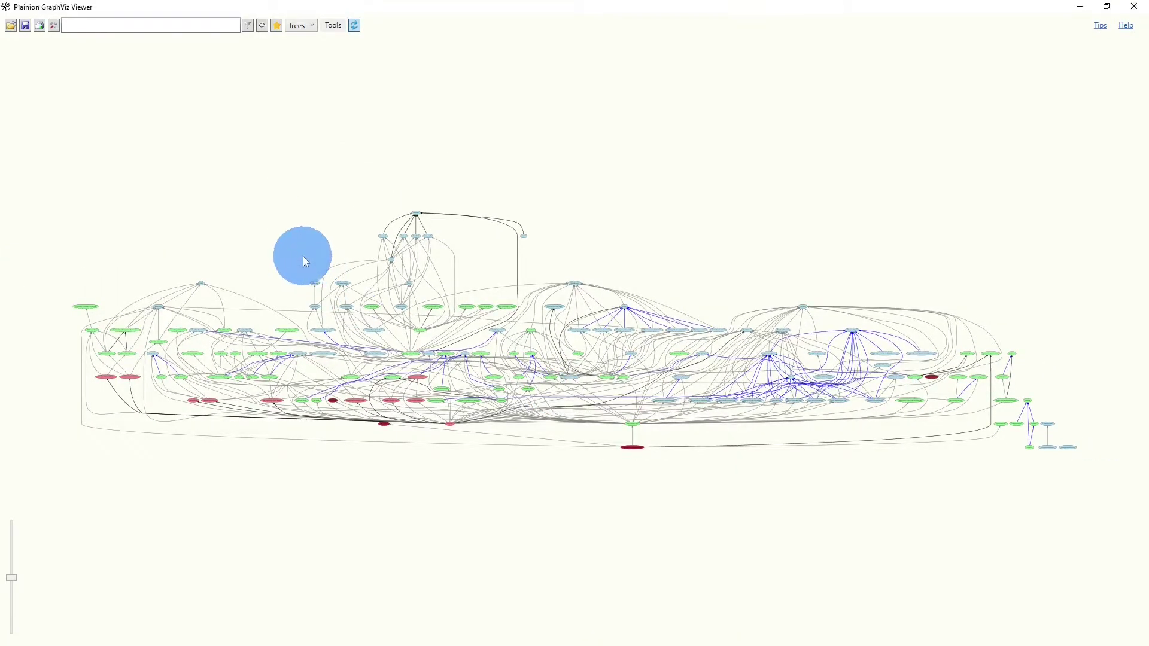
{"action": "left_click_drag", "start_coordinate": [302, 257], "coordinate": [525, 365]}
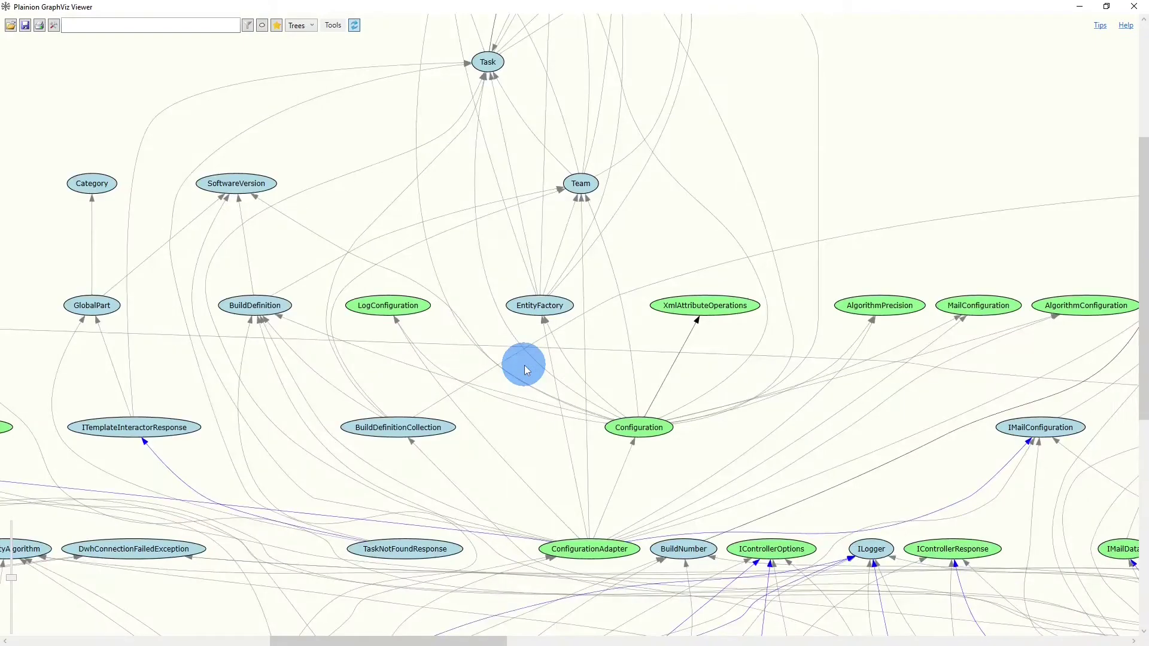
{"action": "right_click", "coordinate": [638, 228]}
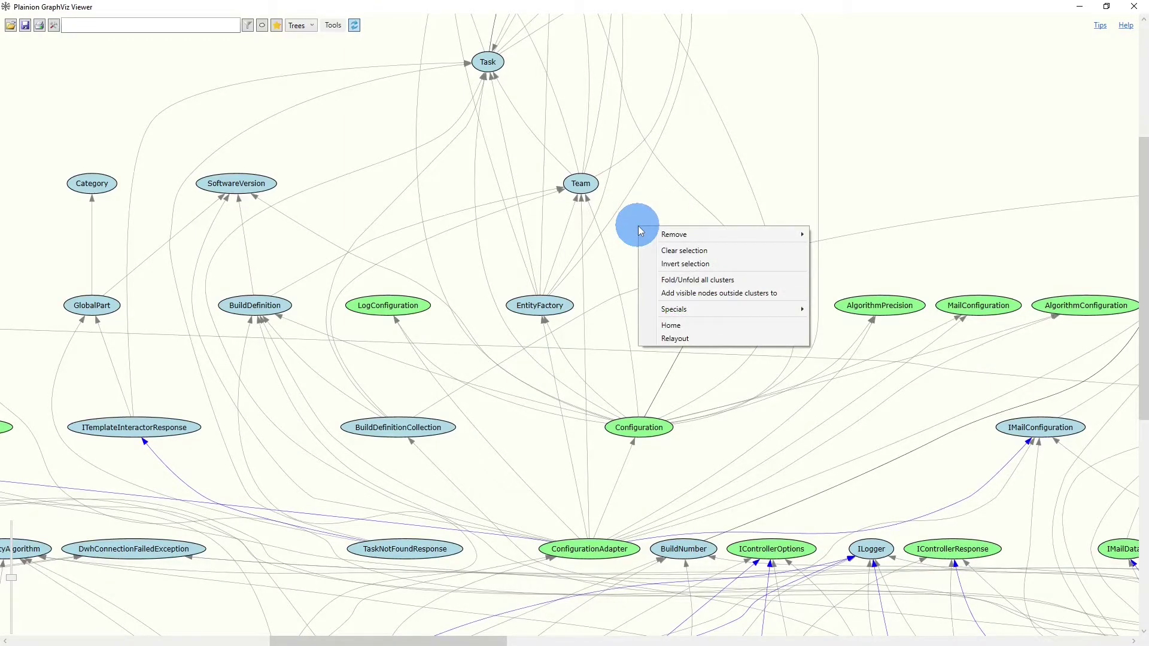
{"action": "left_click", "coordinate": [677, 326]}
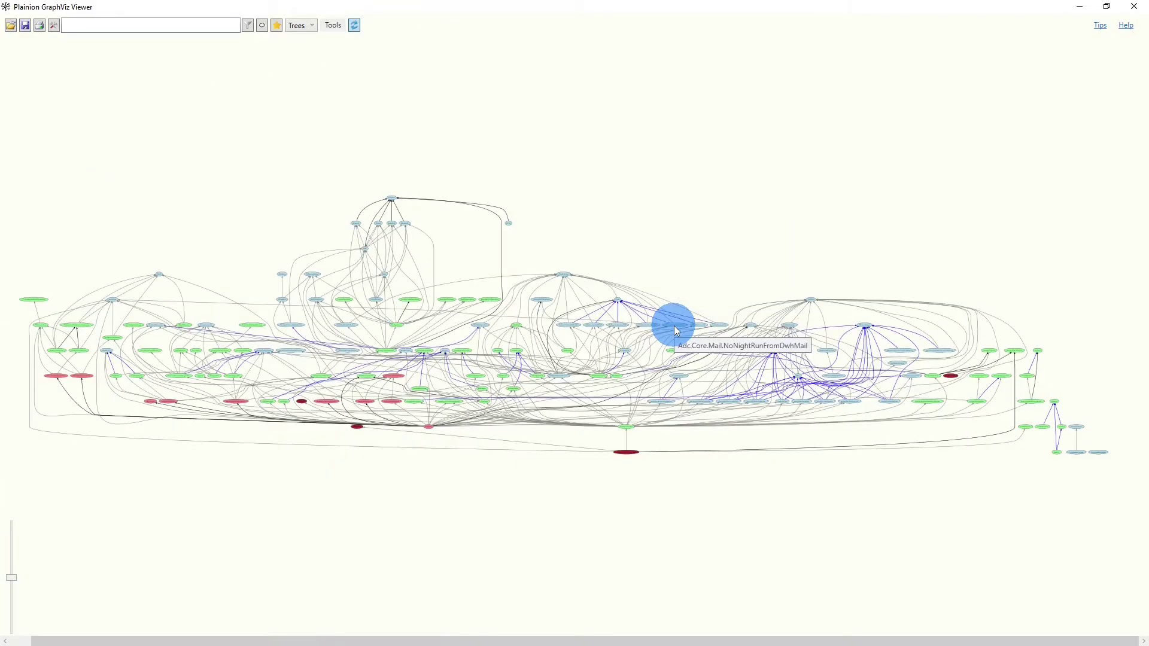
{"action": "scroll", "coordinate": [407, 397], "scroll_direction": "up", "scroll_amount": 5}
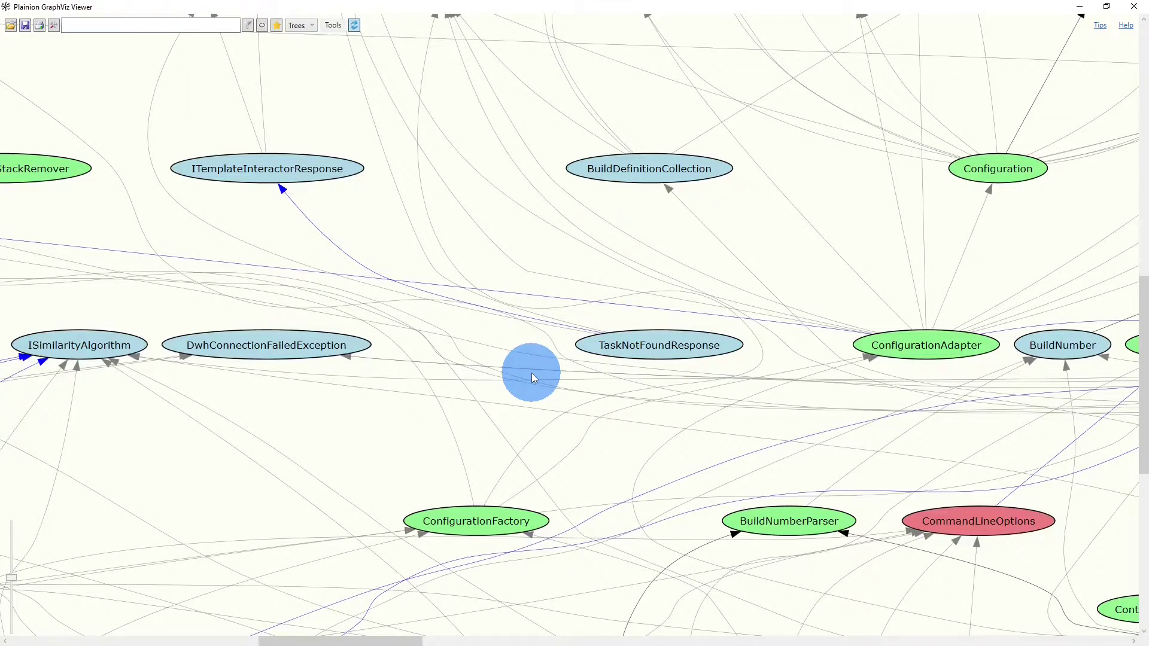
{"action": "left_click_drag", "start_coordinate": [532, 372], "coordinate": [652, 258]}
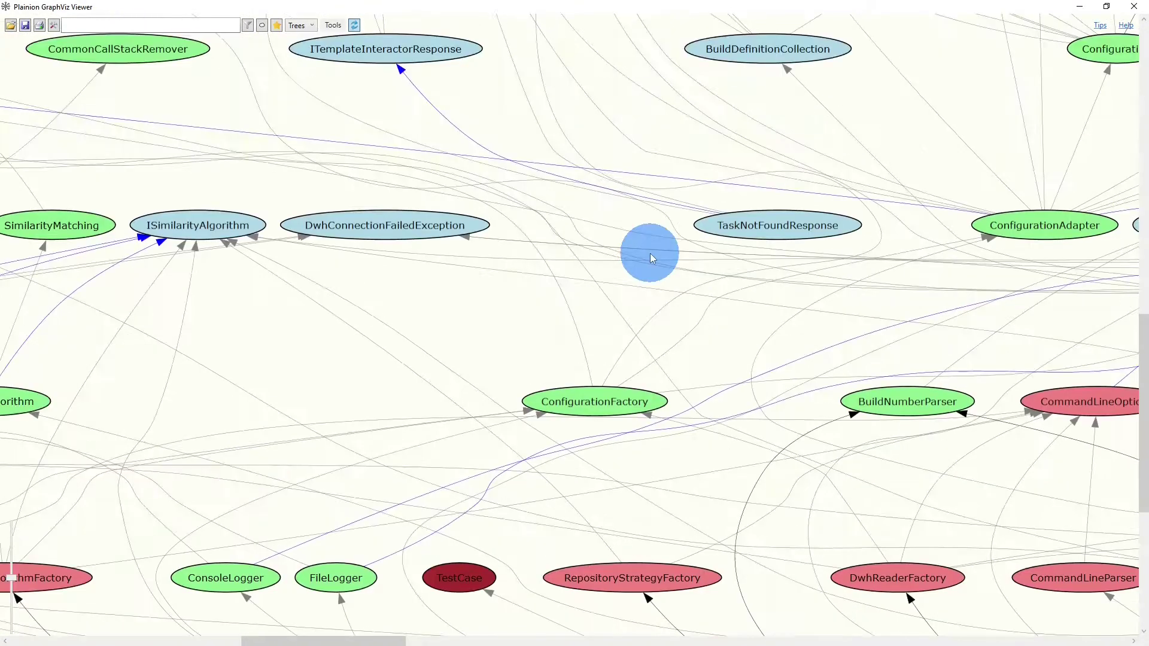
Jump to an edge's source node, then search for and locate TfsWorkItemWriter.
{"action": "right_click", "coordinate": [497, 240]}
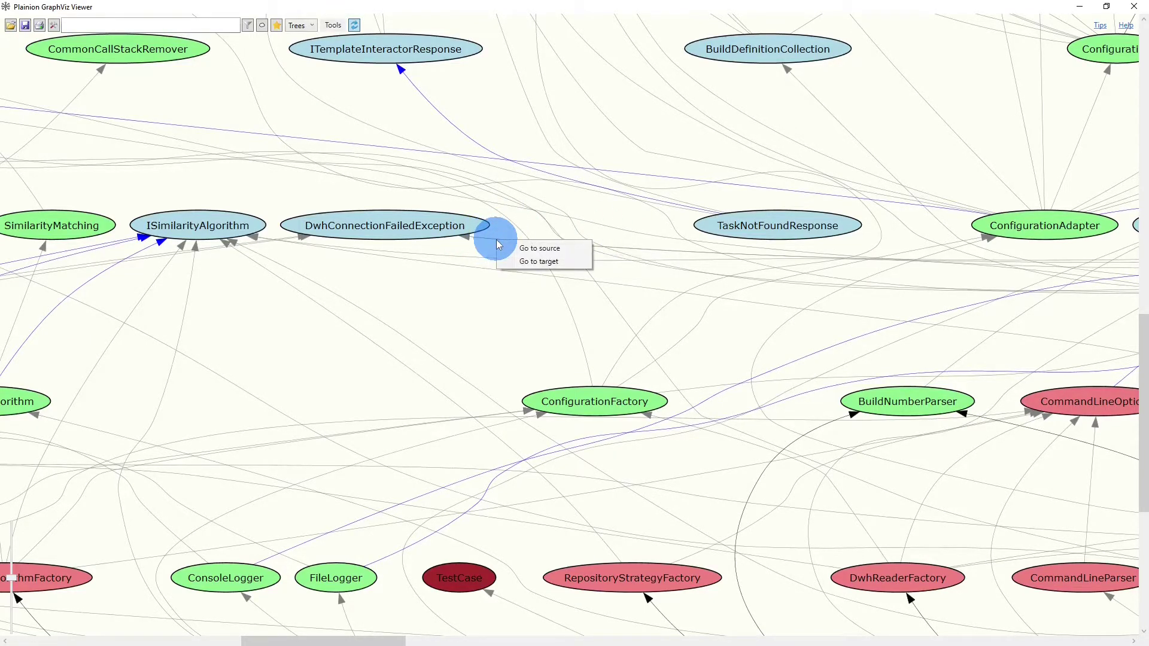
{"action": "left_click", "coordinate": [532, 250]}
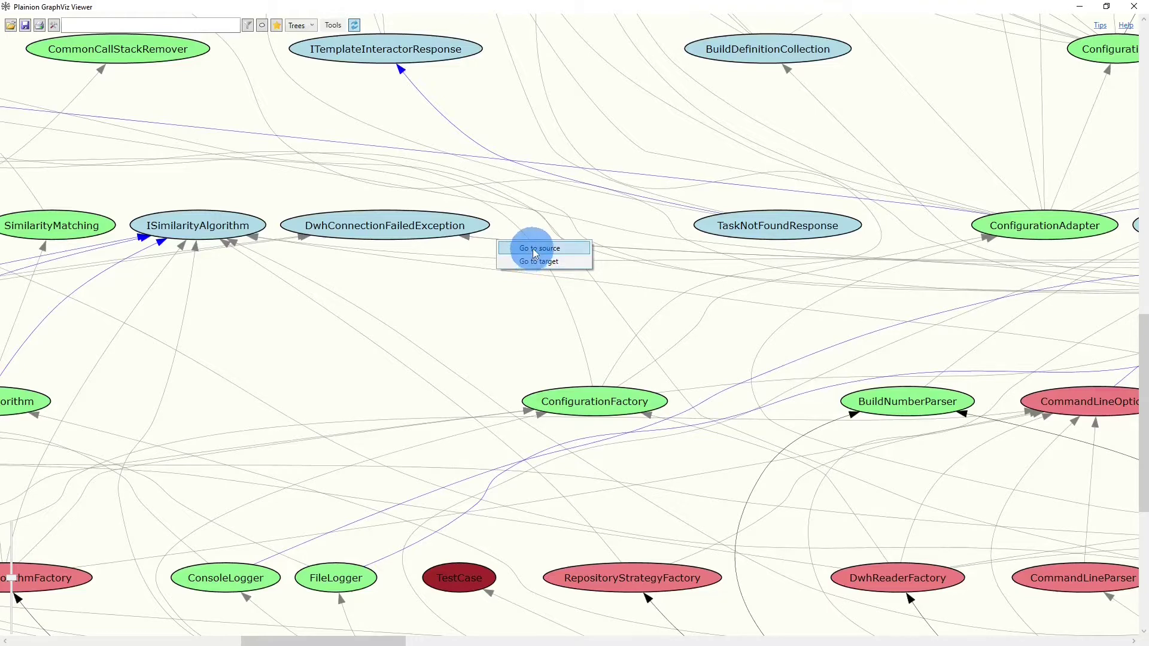
{"action": "left_click", "coordinate": [143, 27]}
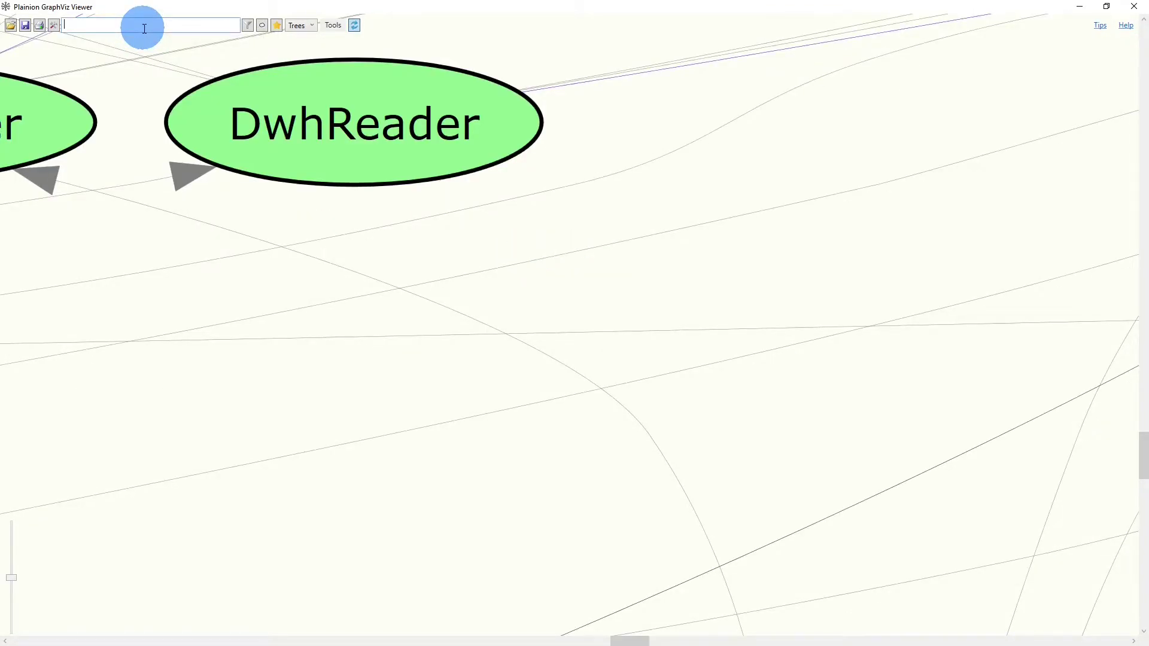
{"action": "type", "text": "TfsWorkItemWriter"}
{"action": "key", "text": "Return"}
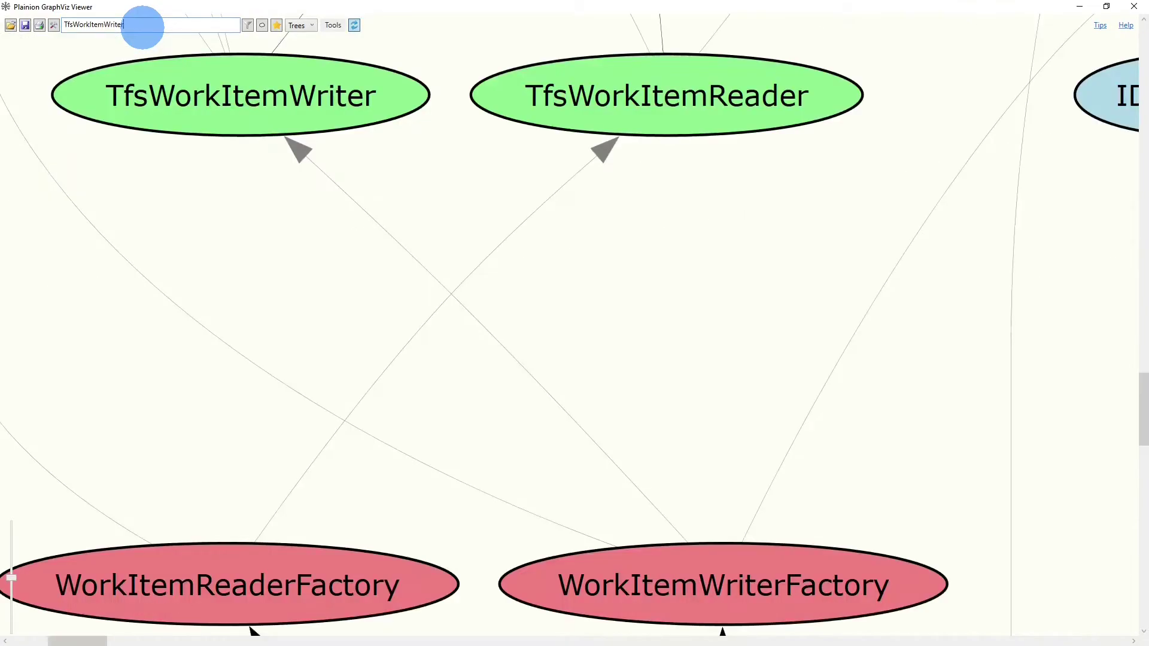
Switch the graph layout to Flow, then back to Trees.
{"action": "left_click", "coordinate": [314, 27]}
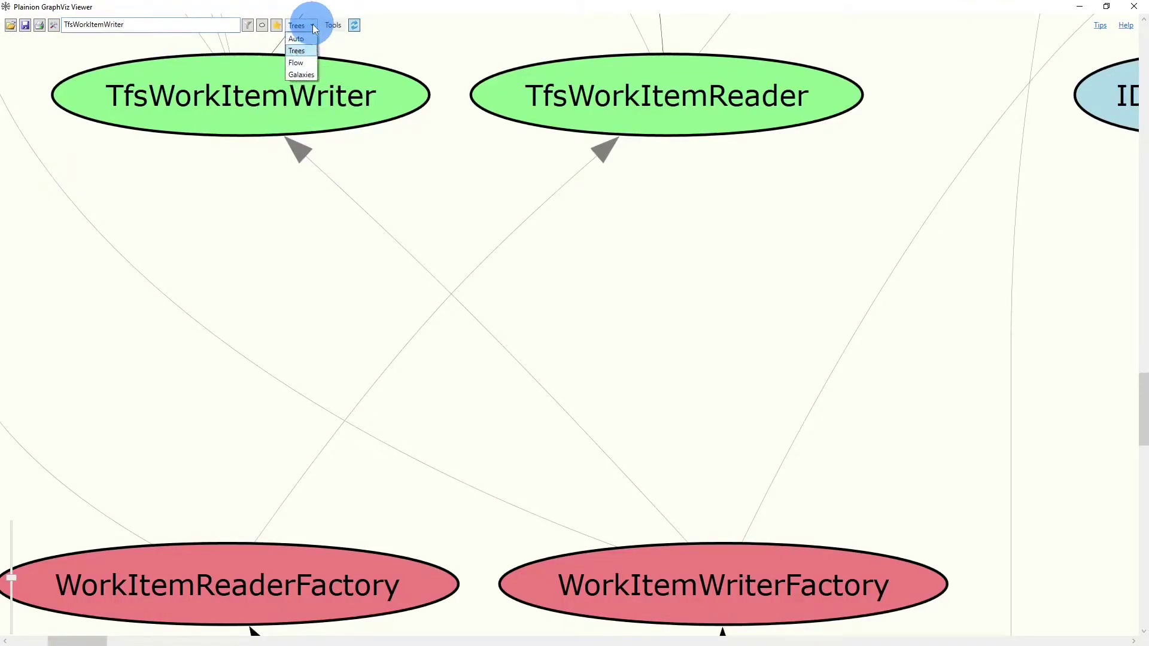
{"action": "left_click", "coordinate": [304, 62]}
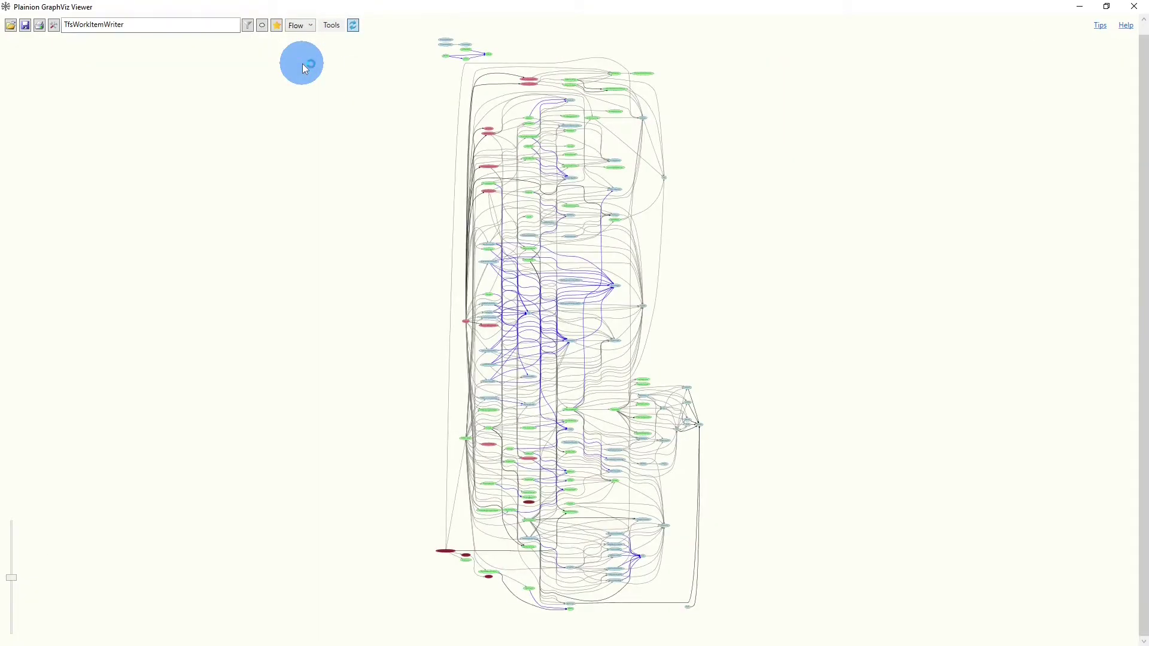
{"action": "left_click", "coordinate": [299, 25]}
{"action": "left_click", "coordinate": [301, 49]}
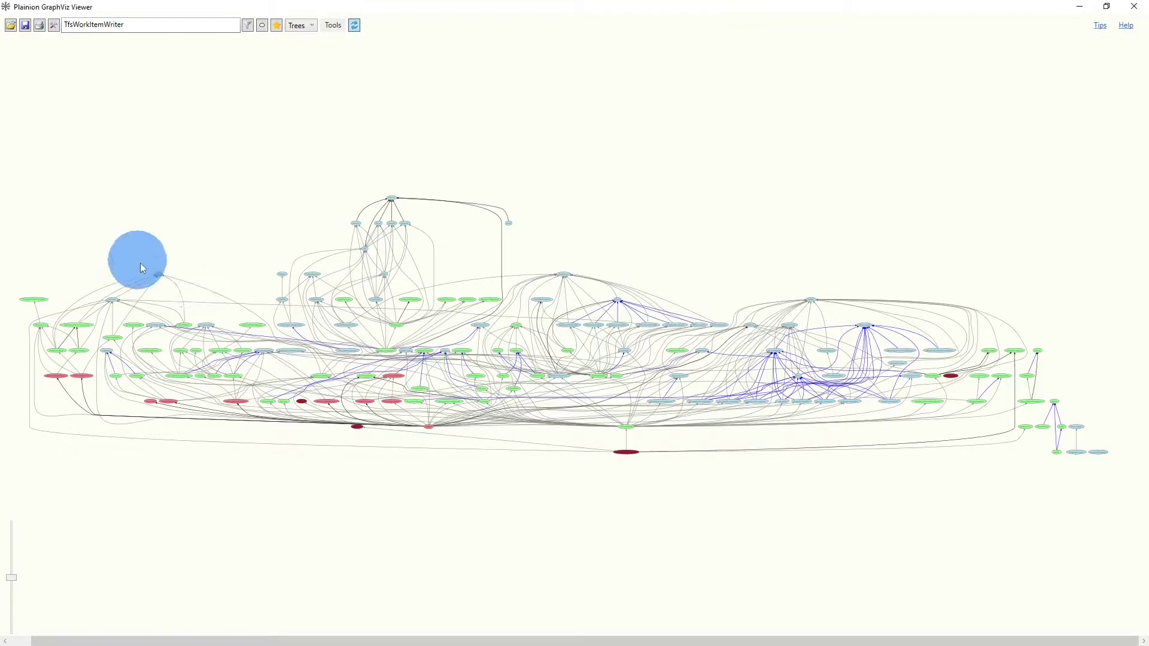
Zoom in on FakeTfsReader and select it, then zoom out and pan toward Field and WorkItem.
{"action": "left_click_drag", "start_coordinate": [143, 268], "coordinate": [273, 385]}
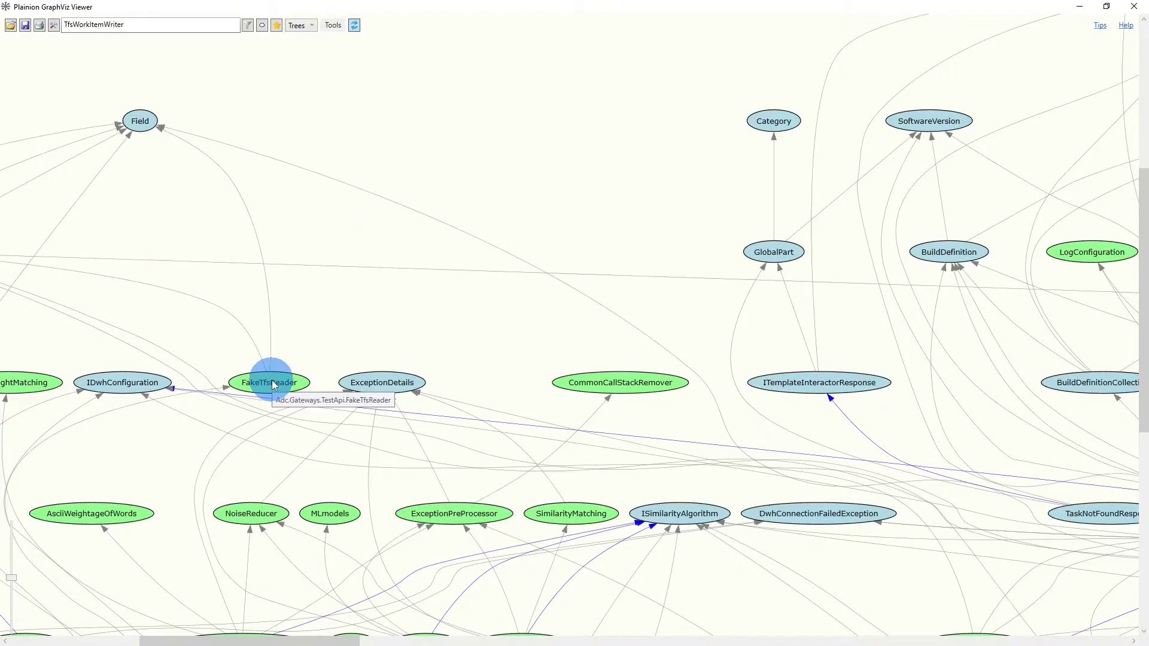
{"action": "left_click", "coordinate": [272, 383]}
{"action": "scroll", "coordinate": [346, 408], "scroll_direction": "down", "scroll_amount": 3}
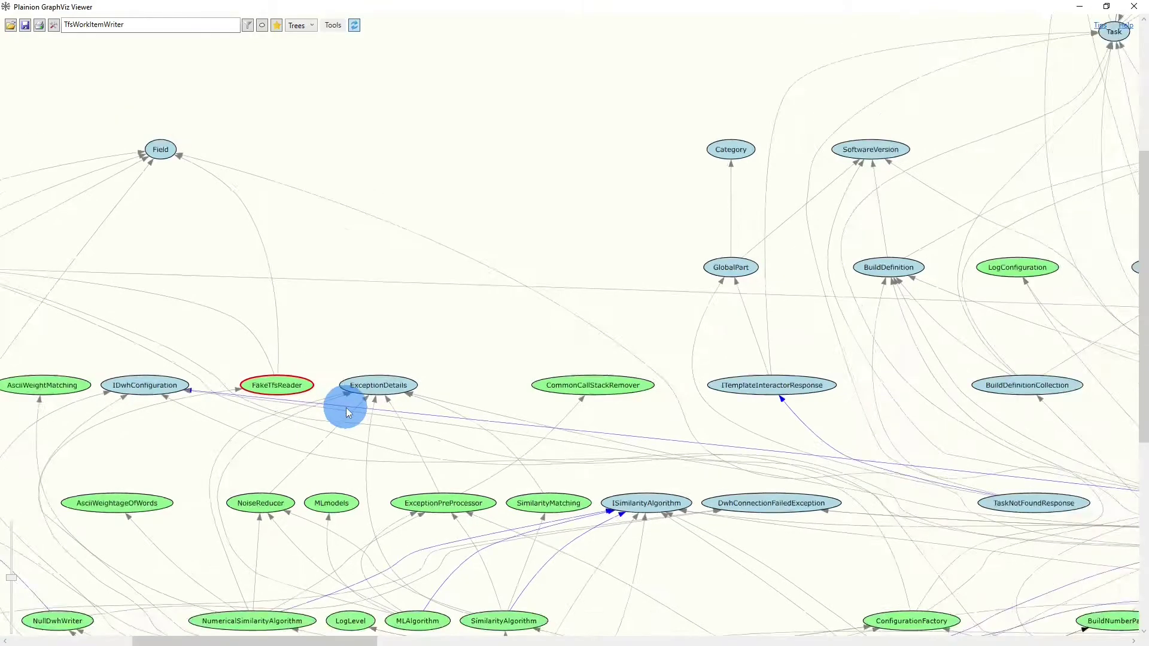
{"action": "left_click_drag", "start_coordinate": [439, 430], "coordinate": [721, 300]}
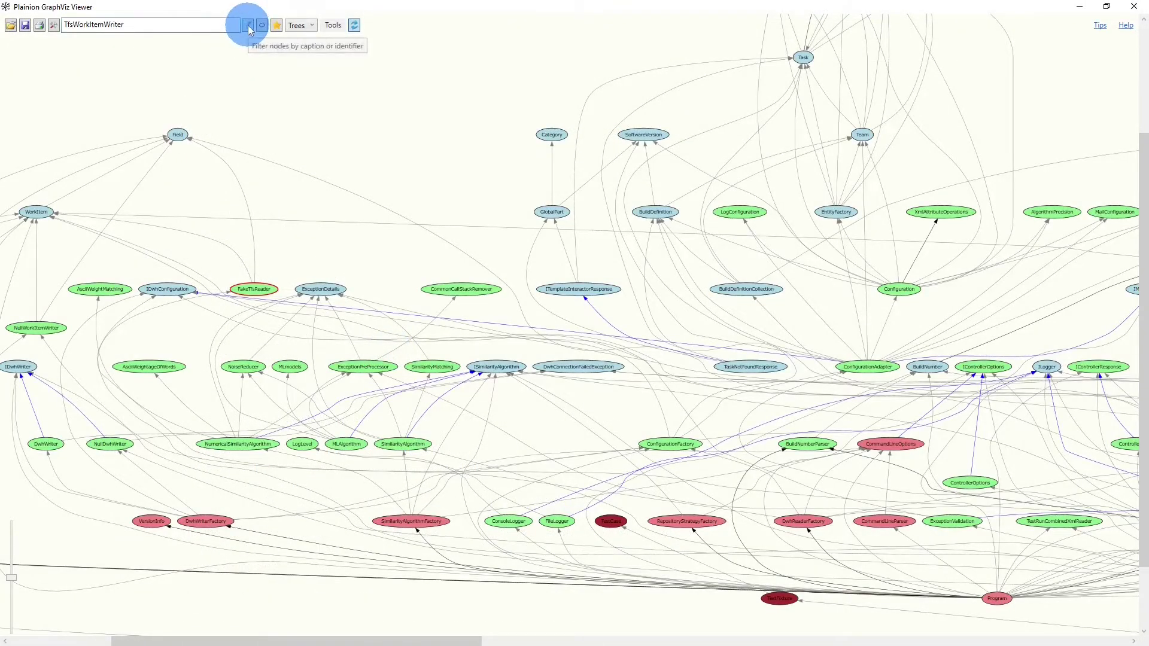
Add a new pattern filter 'test' in the Filters dialog.
{"action": "left_click", "coordinate": [248, 26]}
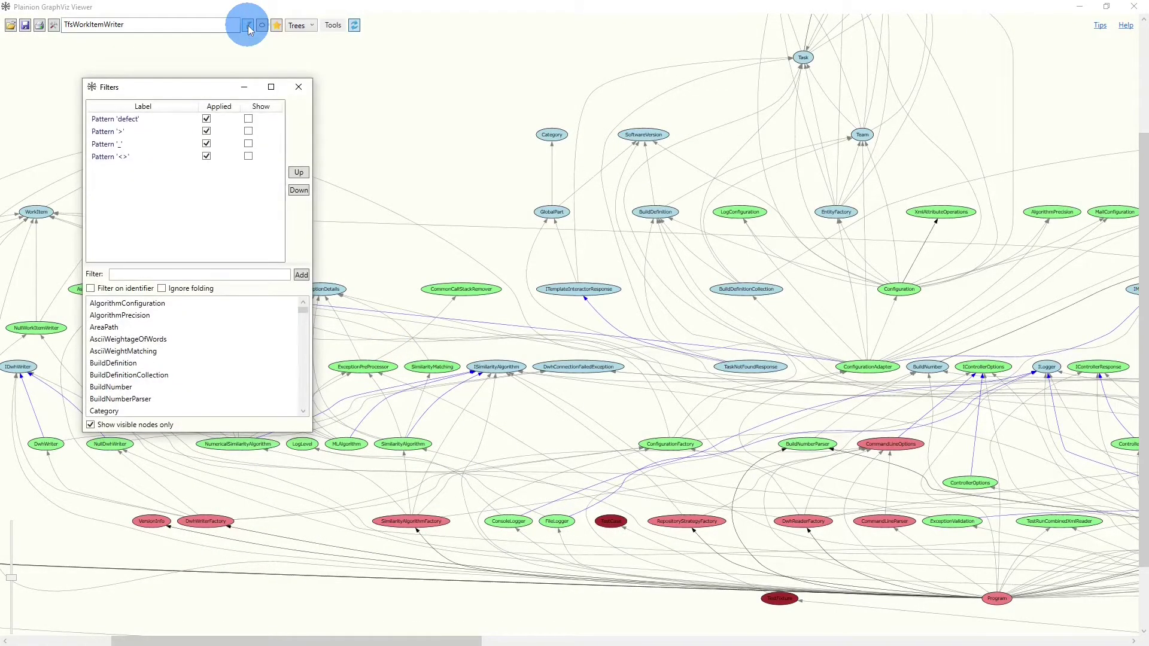
{"action": "left_click", "coordinate": [204, 275]}
{"action": "type", "text": "tests"}
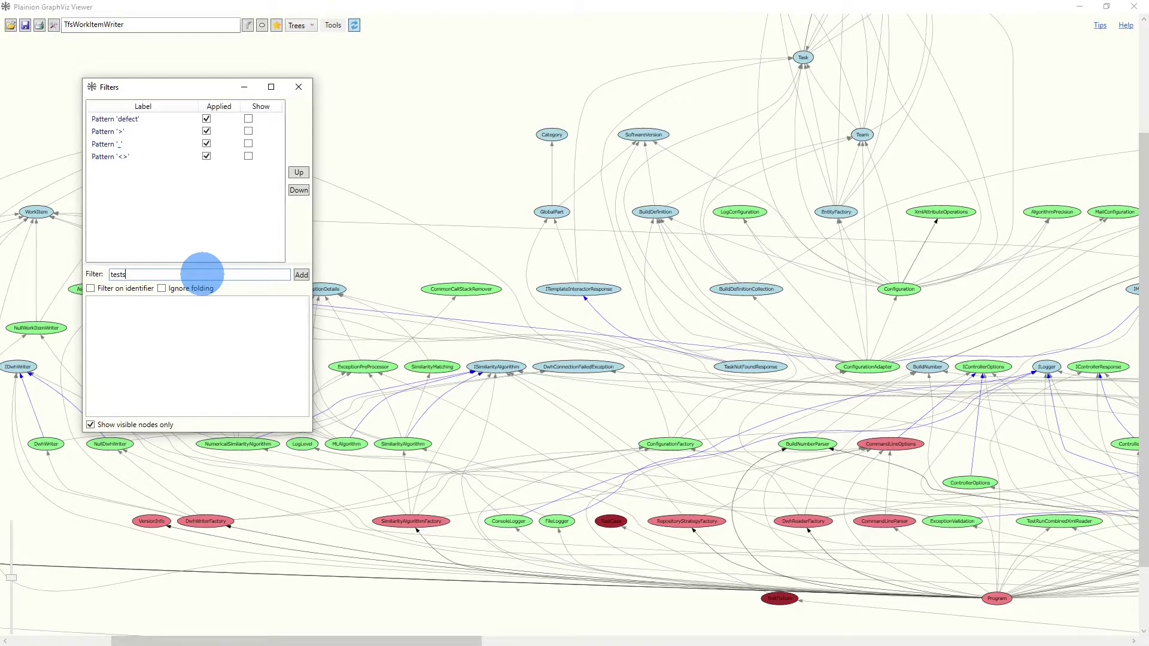
{"action": "key", "text": "BackSpace"}
{"action": "key", "text": "Return"}
Toggle the Applied boxes off and back on for '<>', '_', '>', 'defect' and 'test'.
{"action": "left_click", "coordinate": [207, 171]}
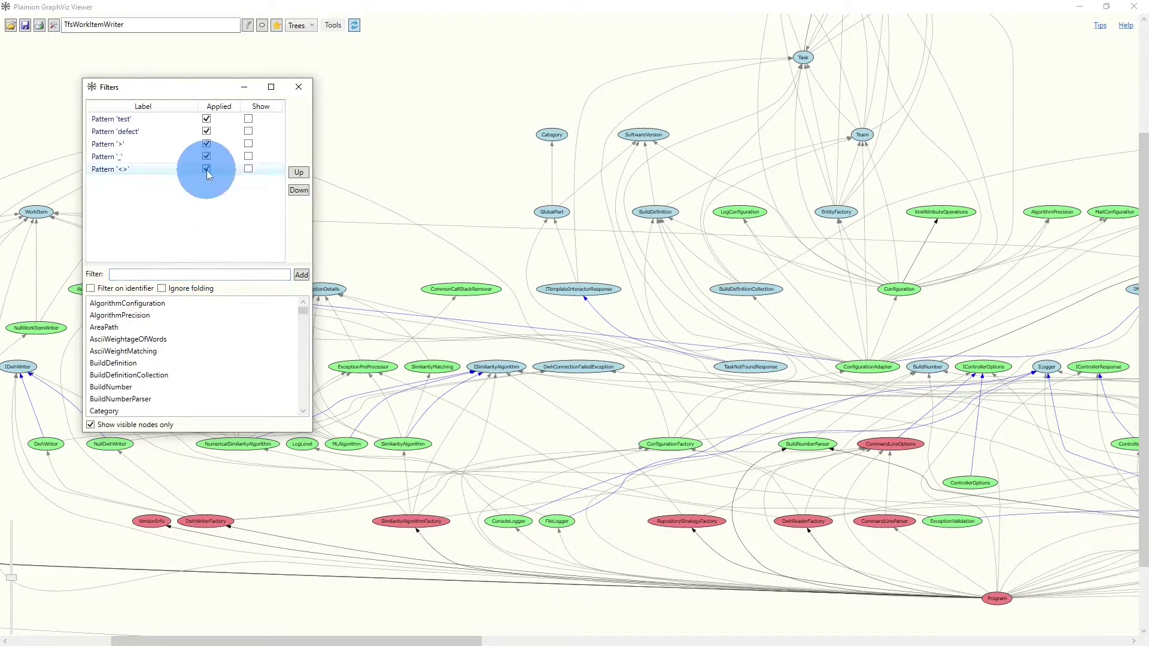
{"action": "left_click", "coordinate": [207, 156]}
{"action": "left_click", "coordinate": [206, 144]}
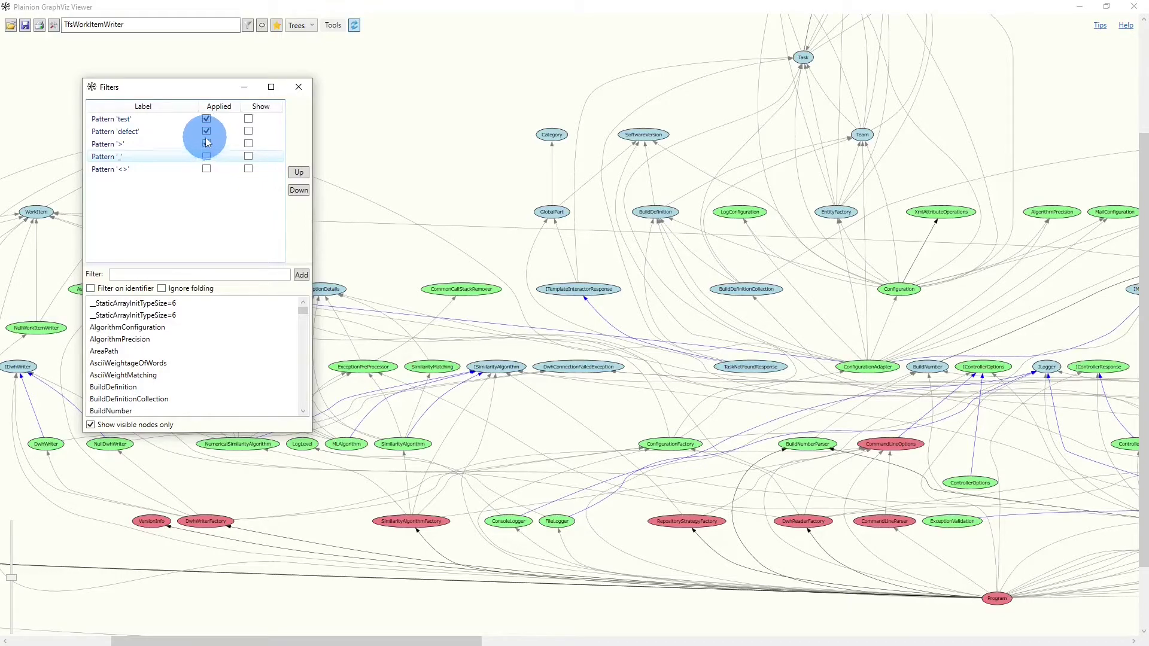
{"action": "left_click", "coordinate": [206, 131]}
{"action": "left_click", "coordinate": [207, 120]}
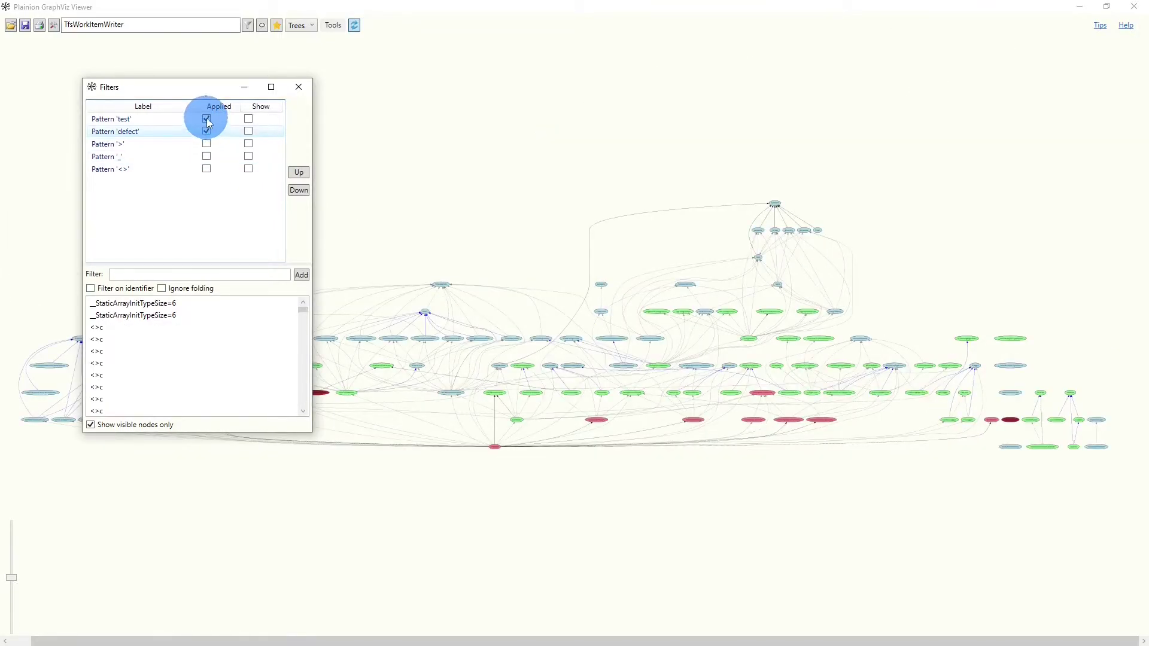
{"action": "left_click", "coordinate": [206, 131]}
{"action": "left_click", "coordinate": [206, 144]}
{"action": "left_click", "coordinate": [206, 156]}
{"action": "left_click", "coordinate": [206, 168]}
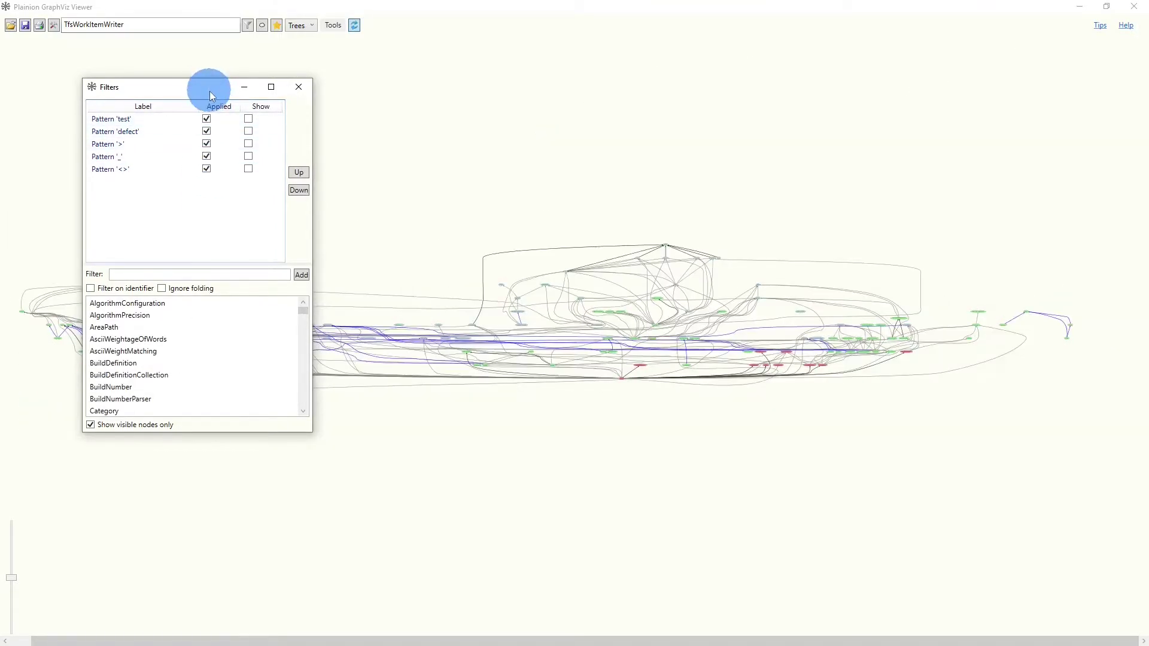
Toggle showing the 'test' matches, then move the 'test' filter below 'defect' and '>'.
{"action": "left_click", "coordinate": [249, 122]}
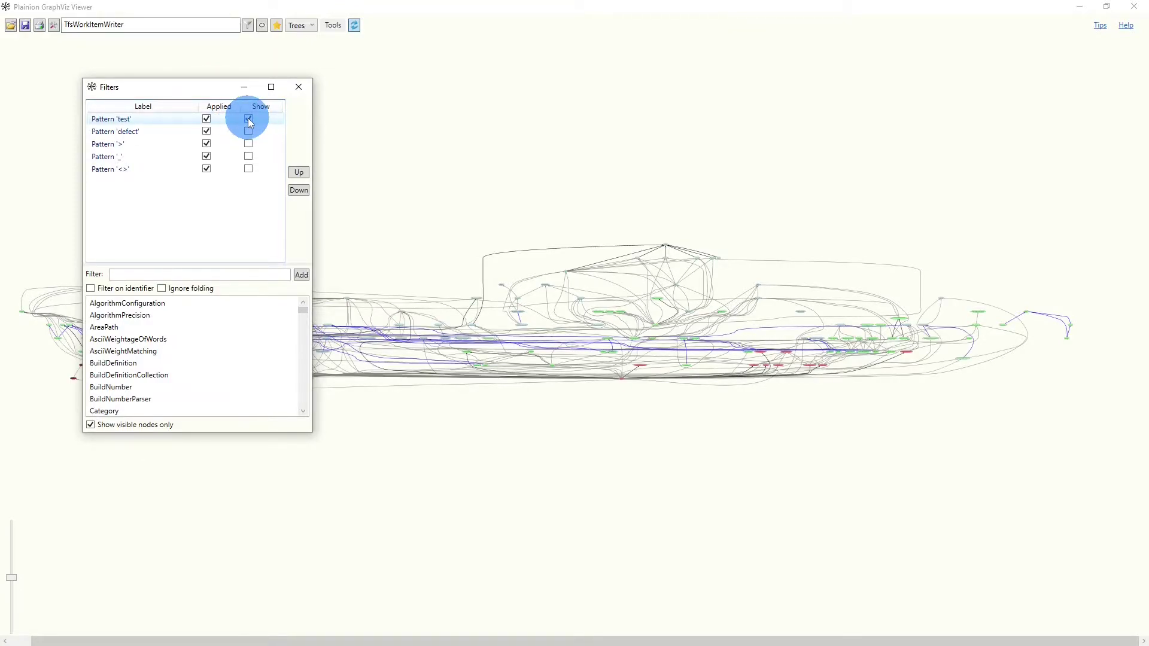
{"action": "left_click", "coordinate": [249, 122]}
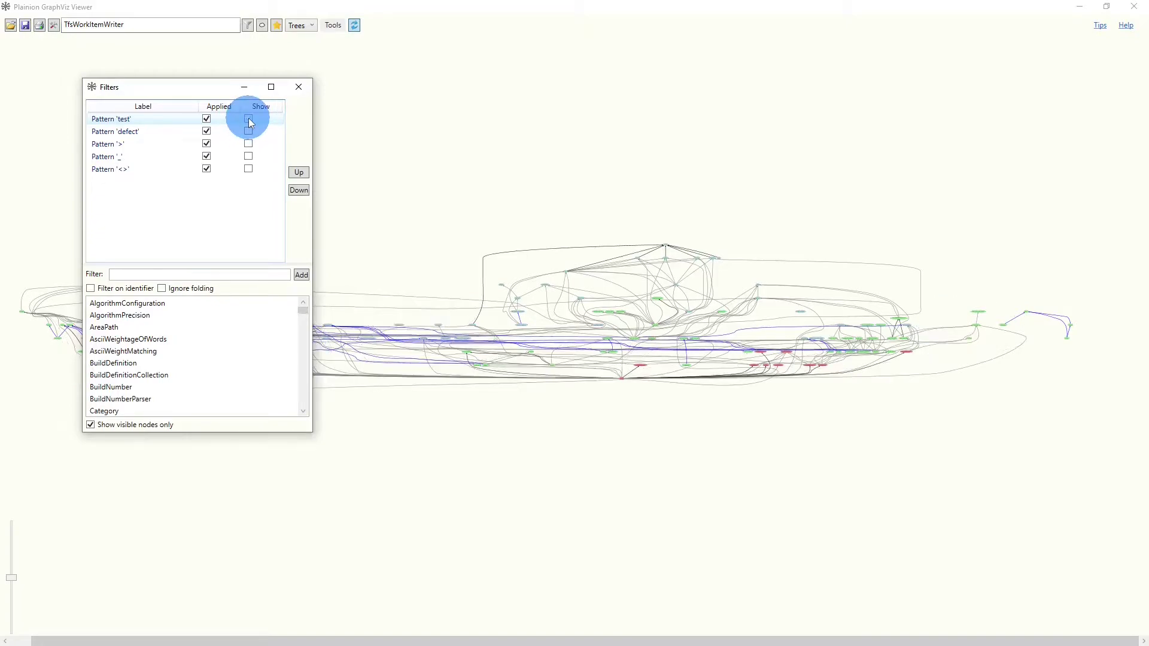
{"action": "left_click", "coordinate": [249, 121]}
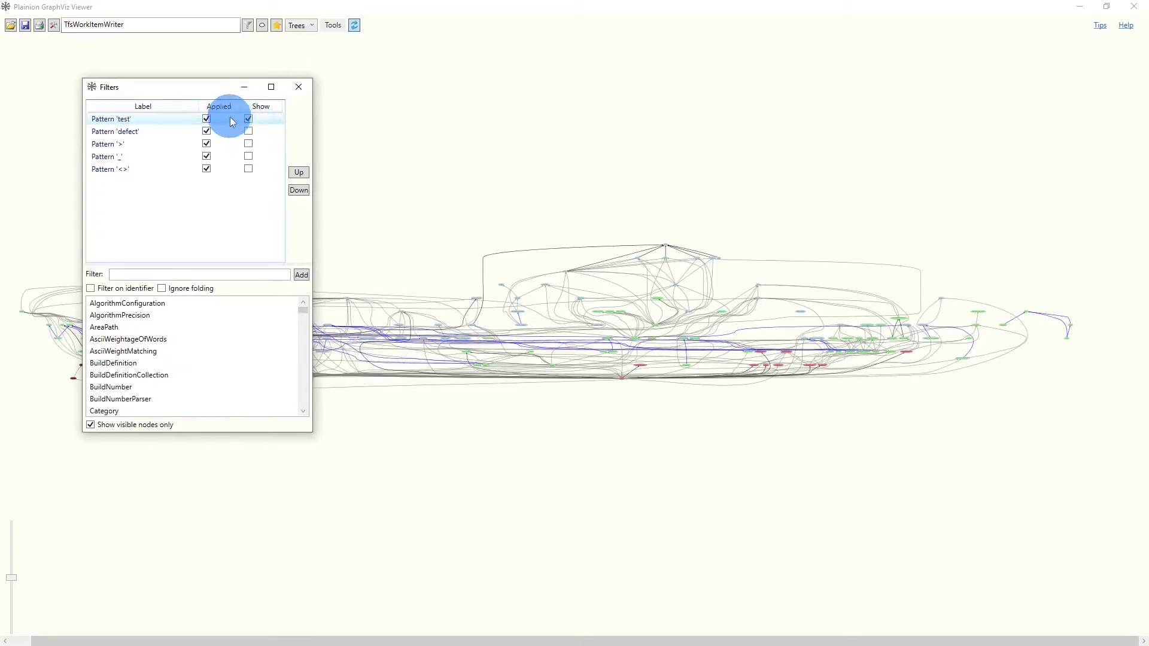
{"action": "left_click", "coordinate": [304, 192]}
{"action": "left_click", "coordinate": [303, 192]}
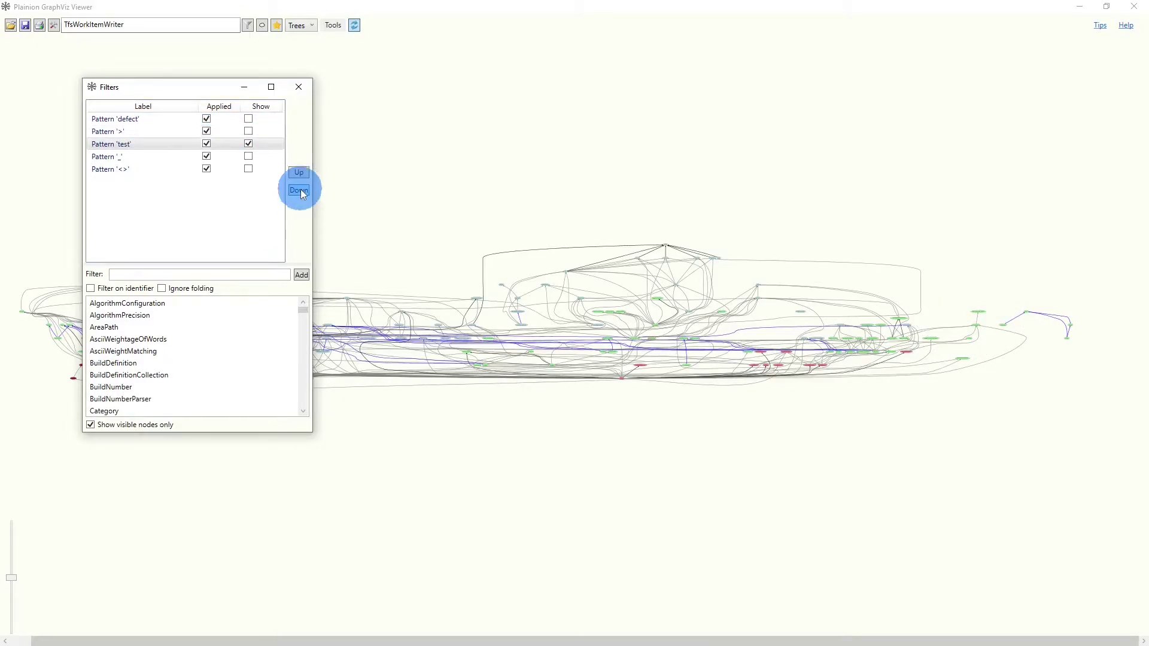
Delete the 'test' filter and zoom into a region of the filtered graph.
{"action": "right_click", "coordinate": [173, 142]}
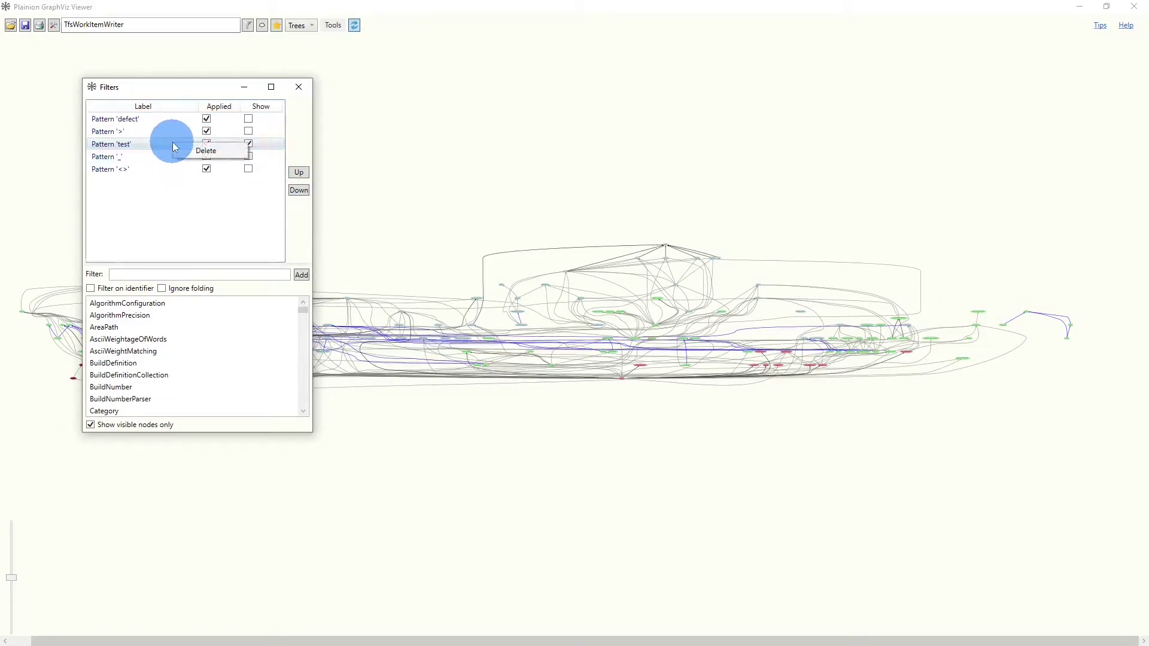
{"action": "left_click", "coordinate": [203, 152]}
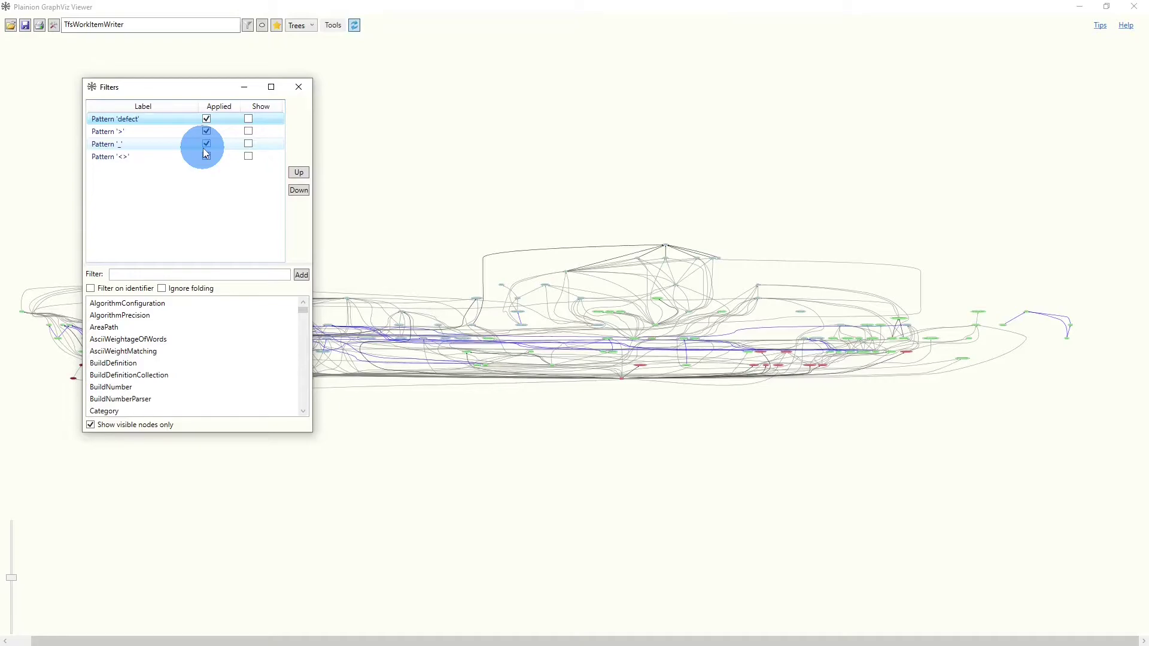
{"action": "left_click_drag", "start_coordinate": [424, 234], "coordinate": [563, 380]}
Show BuildDefinition with its siblings and relayout the graph around them.
{"action": "left_click_drag", "start_coordinate": [680, 231], "coordinate": [785, 328]}
{"action": "scroll", "coordinate": [594, 354], "scroll_direction": "down", "scroll_amount": 1}
{"action": "right_click", "coordinate": [515, 405]}
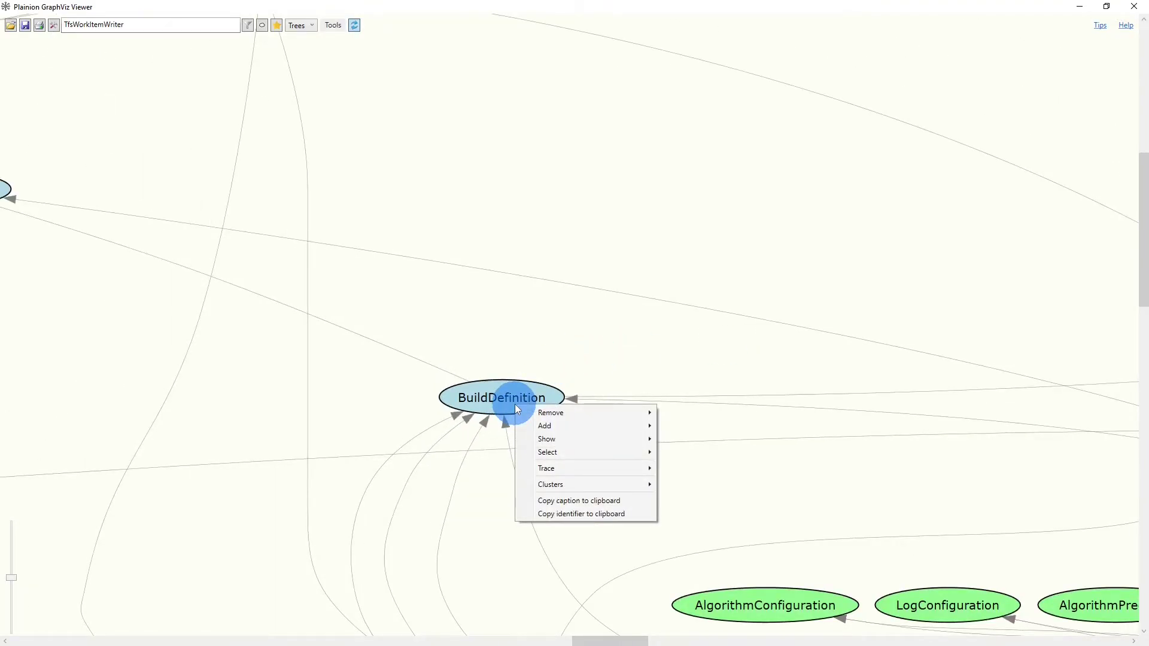
{"action": "mouse_move", "coordinate": [551, 413]}
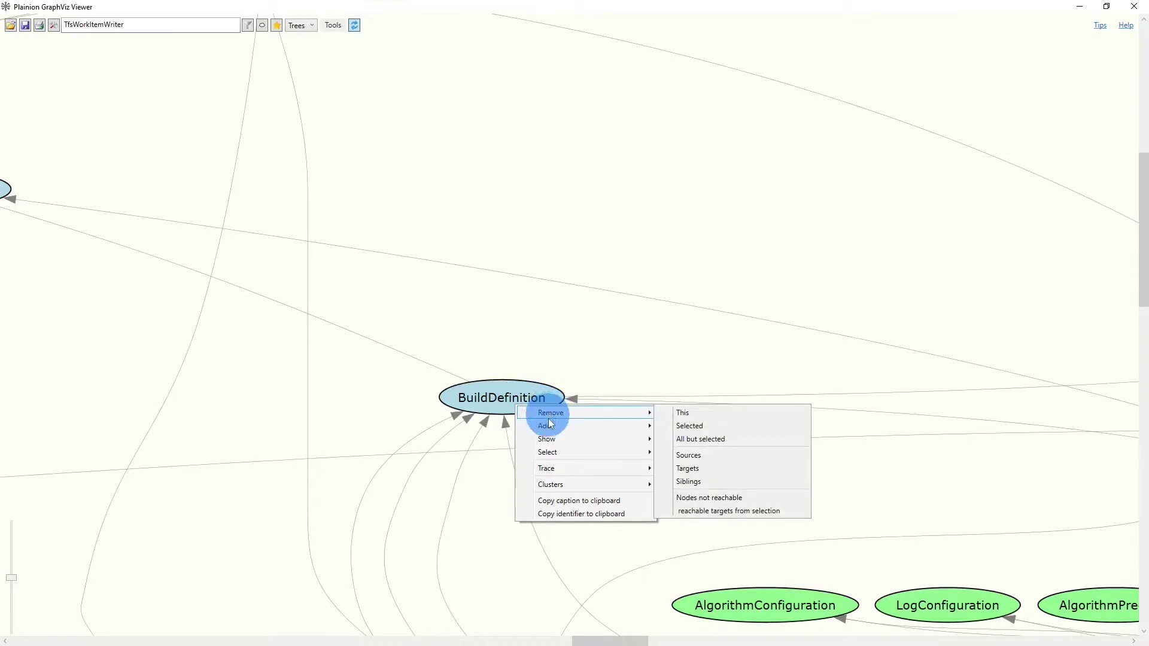
{"action": "mouse_move", "coordinate": [554, 440]}
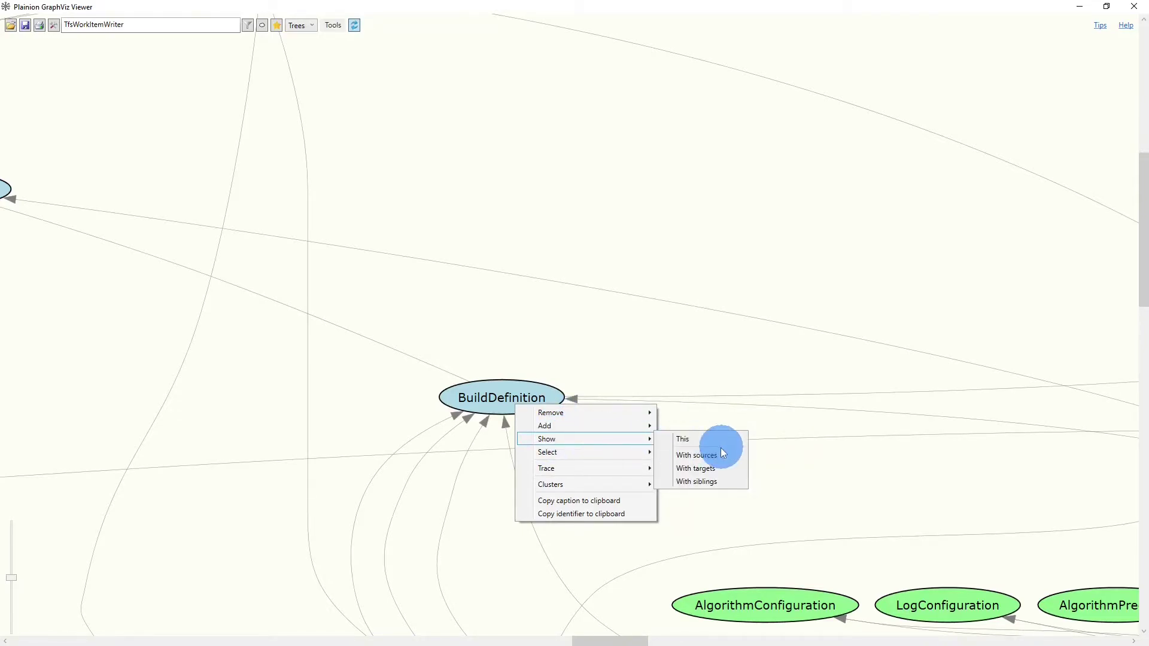
{"action": "left_click", "coordinate": [712, 482]}
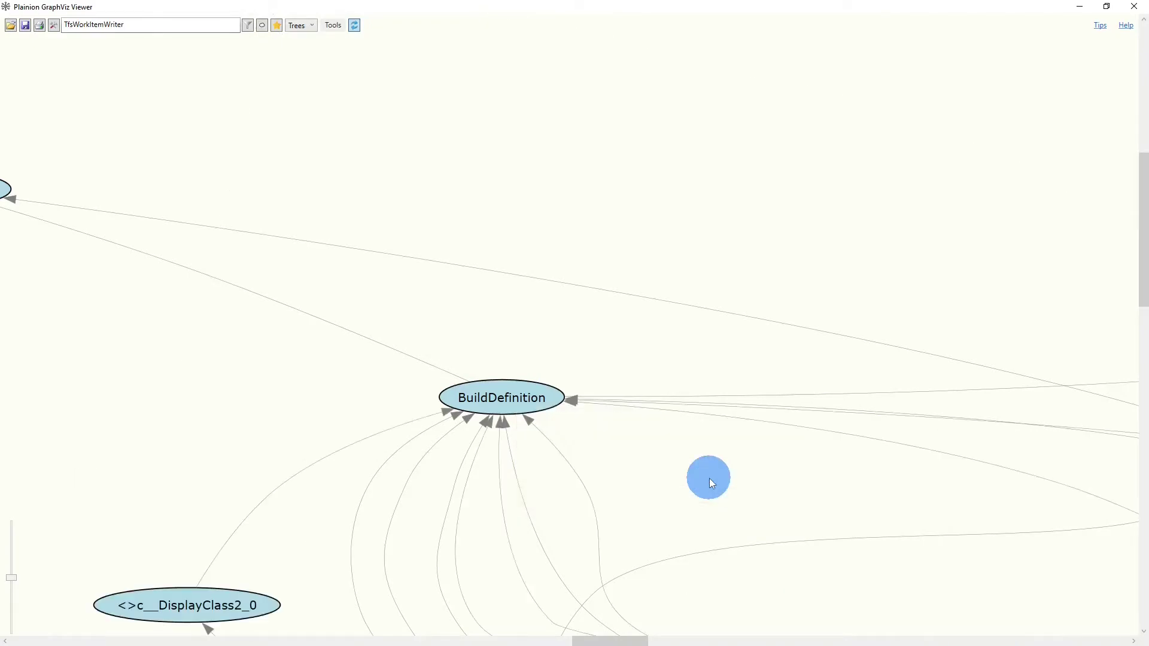
{"action": "right_click", "coordinate": [563, 165]}
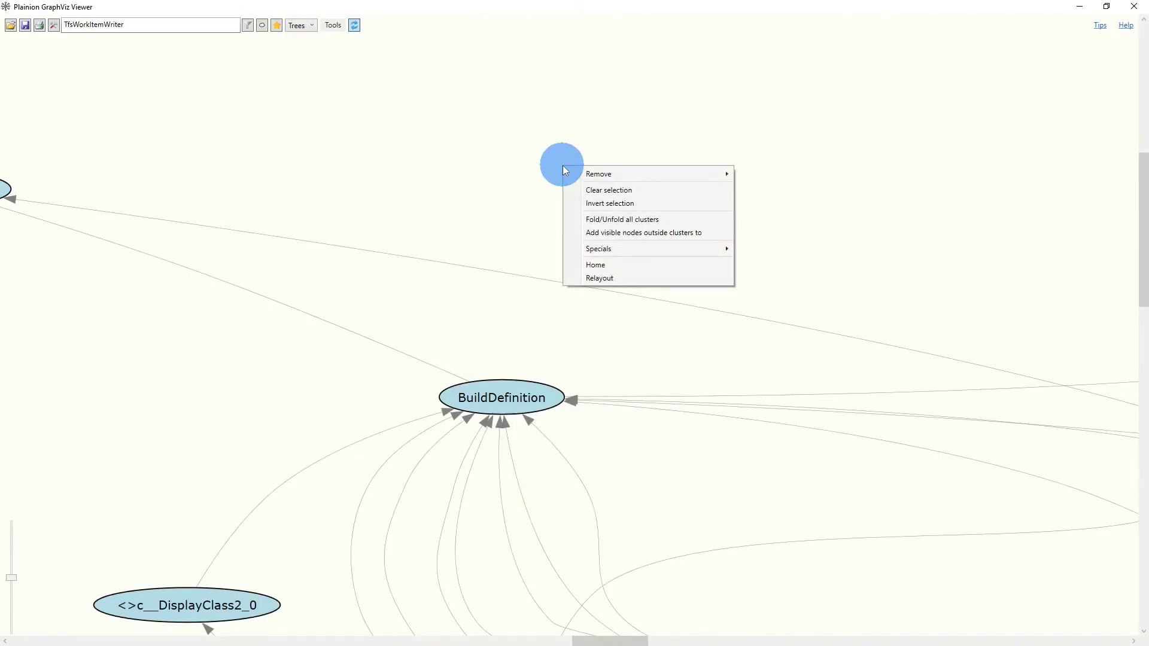
{"action": "left_click", "coordinate": [598, 278]}
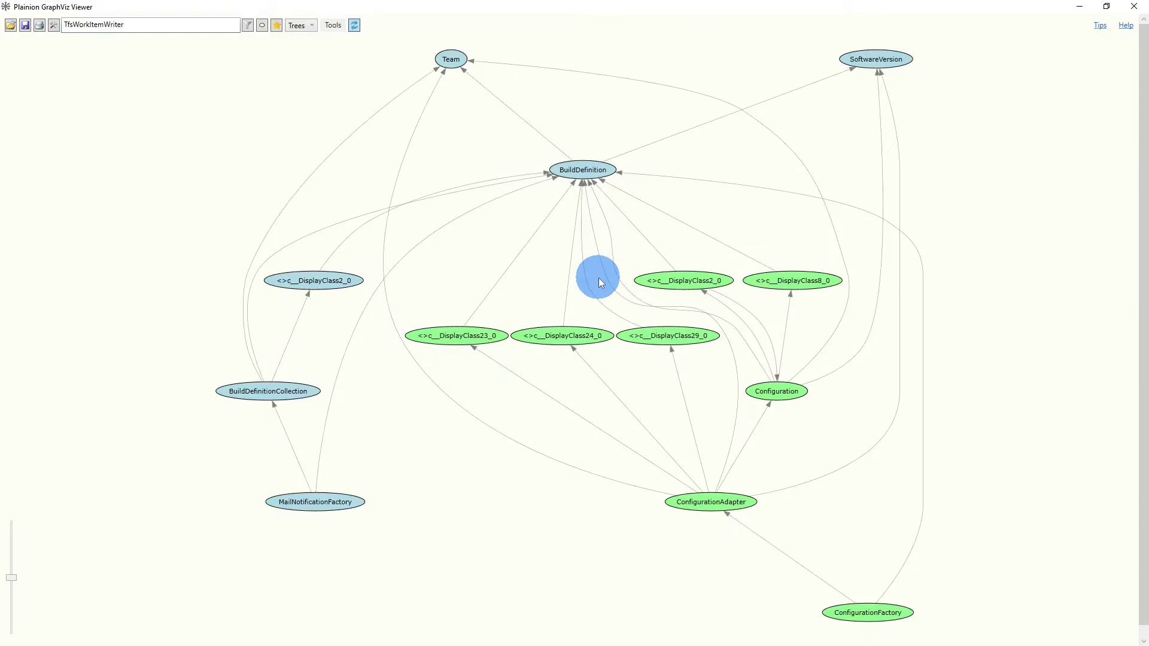
Open the filters with Ctrl+F and move the Pattern '<>' filter to the top.
{"action": "key", "text": "ctrl+f"}
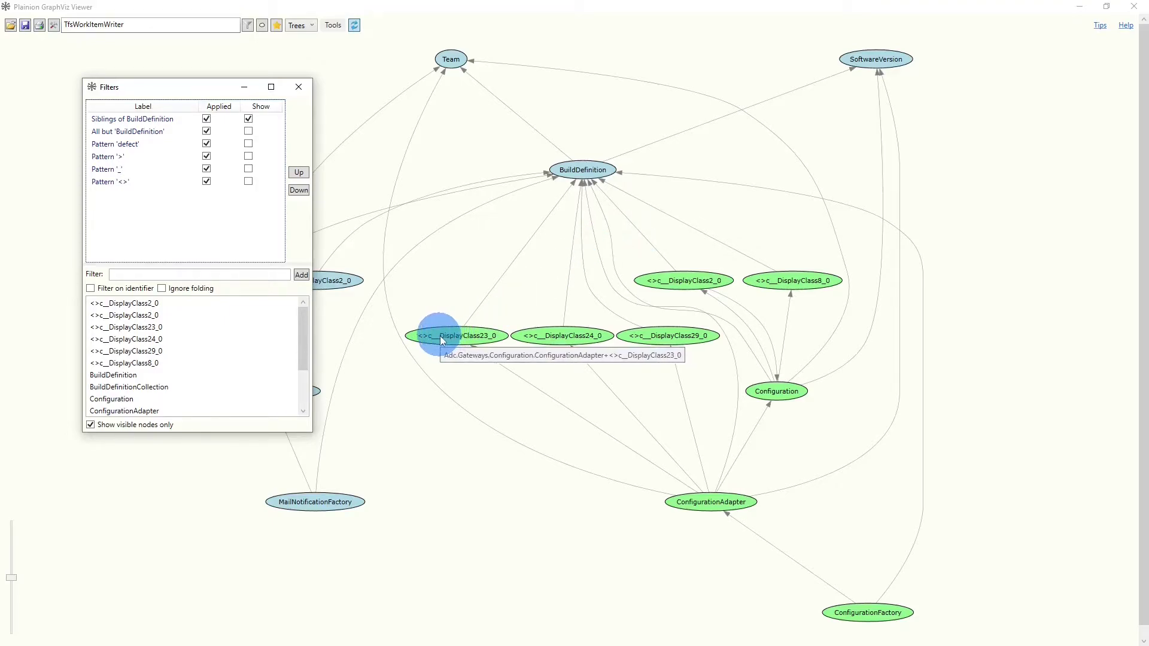
{"action": "left_click", "coordinate": [125, 181]}
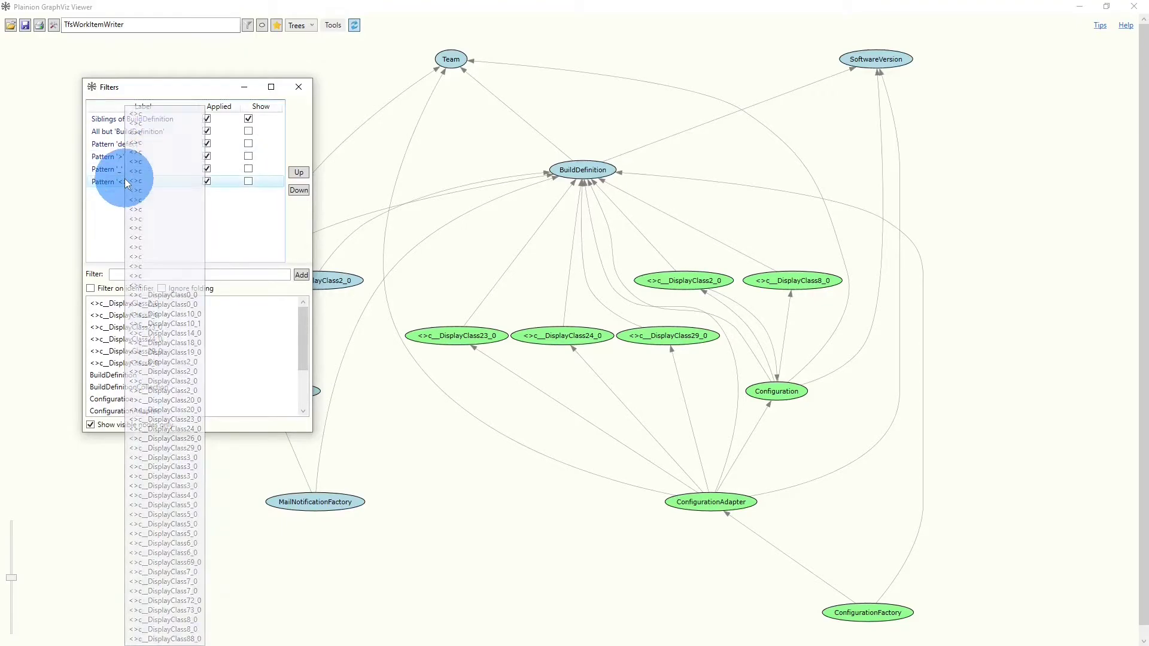
{"action": "left_click", "coordinate": [300, 172]}
{"action": "left_click", "coordinate": [299, 171]}
{"action": "left_click", "coordinate": [300, 171]}
{"action": "left_click", "coordinate": [300, 172]}
{"action": "left_click", "coordinate": [299, 172]}
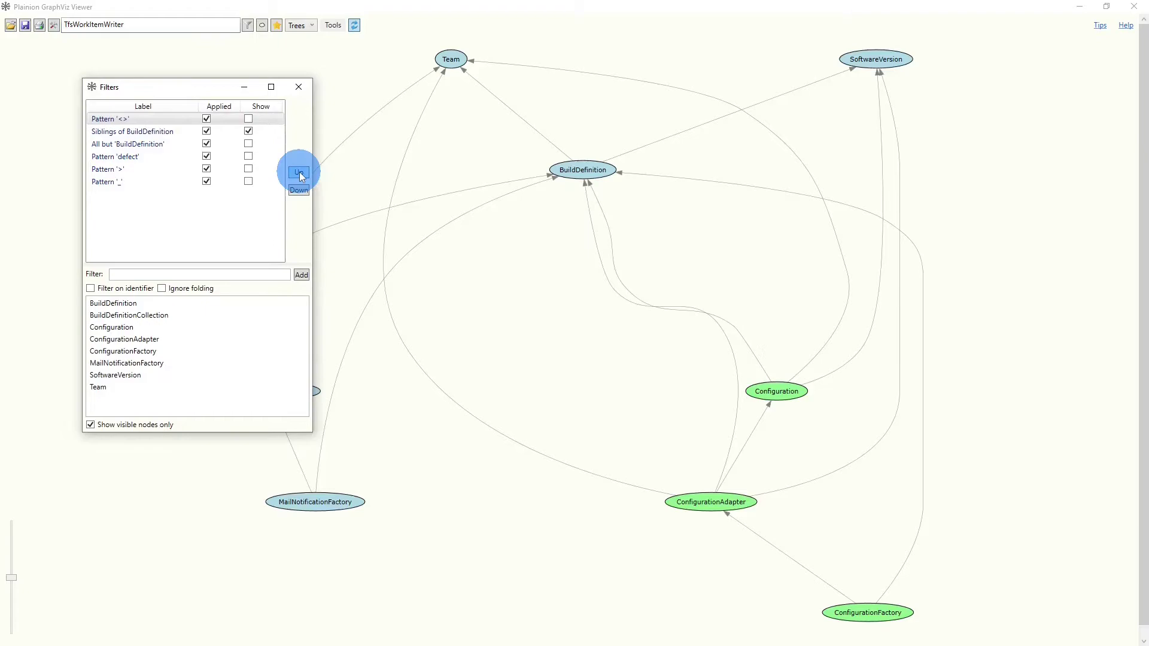
Delete the 'Siblings of BuildDefinition' and 'All but BuildDefinition' filters.
{"action": "right_click", "coordinate": [149, 133]}
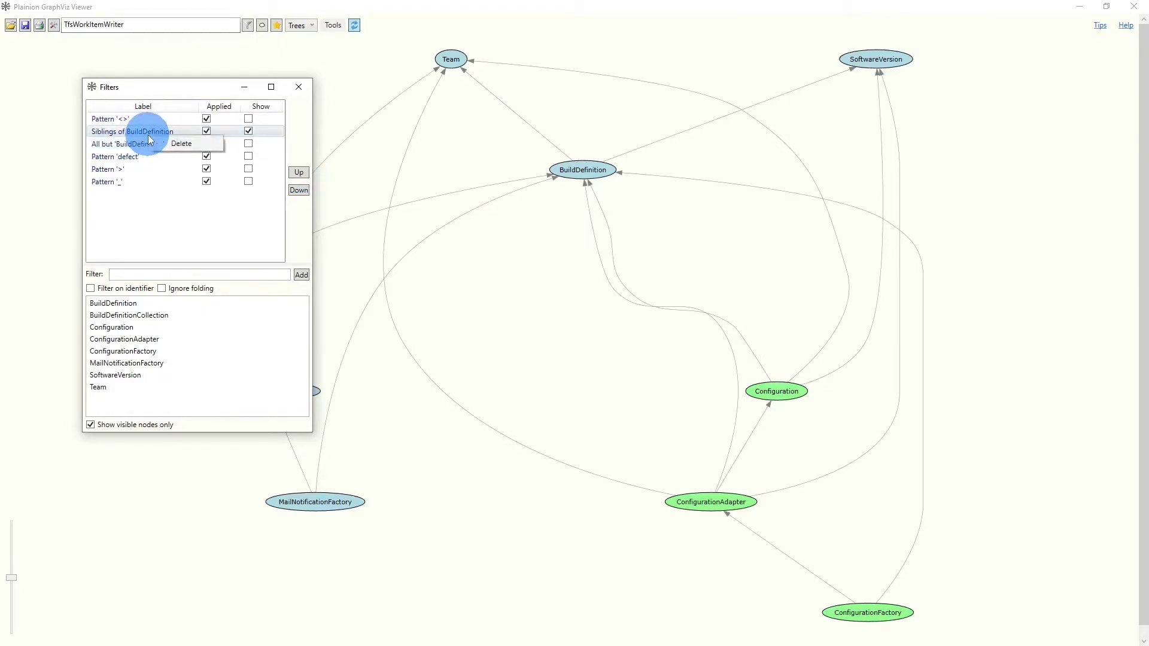
{"action": "left_click", "coordinate": [174, 142]}
{"action": "right_click", "coordinate": [164, 136]}
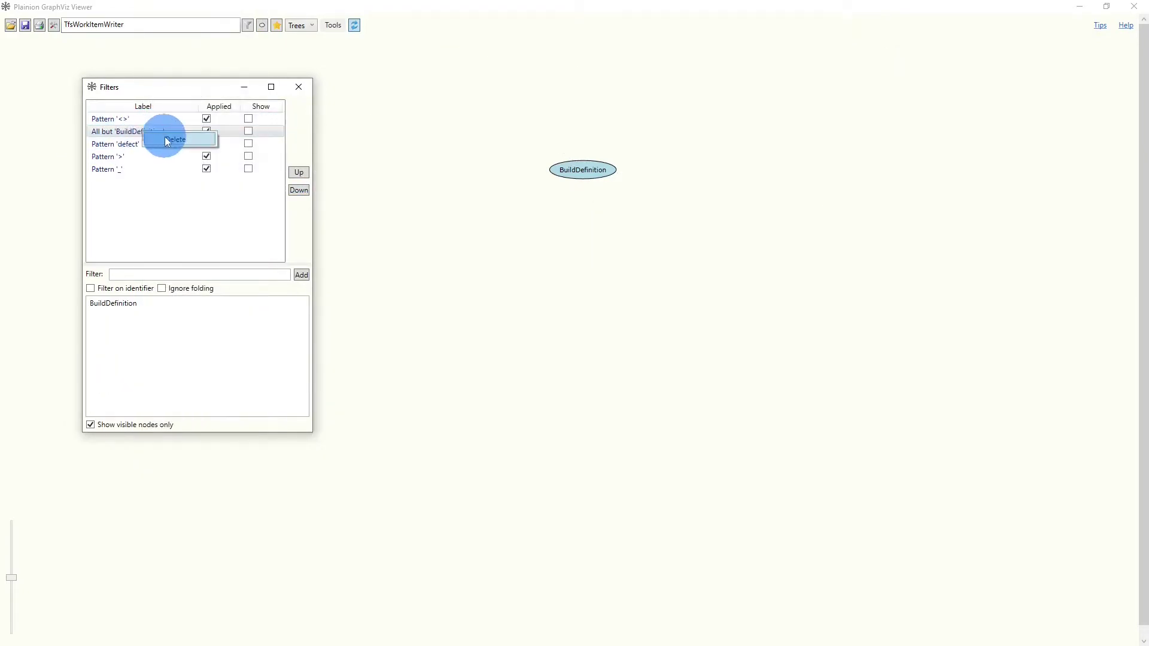
{"action": "left_click", "coordinate": [167, 137]}
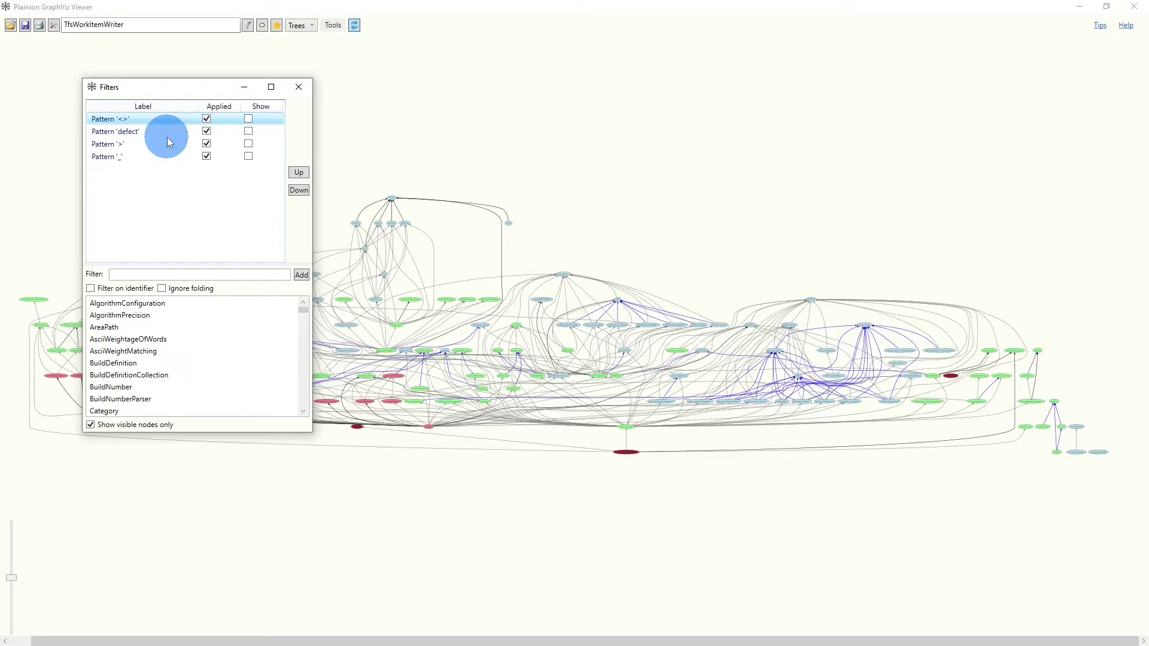
Zoom into the test area and select IFeatureToggle together with its sources.
{"action": "left_click_drag", "start_coordinate": [674, 304], "coordinate": [907, 426]}
{"action": "right_click", "coordinate": [982, 150]}
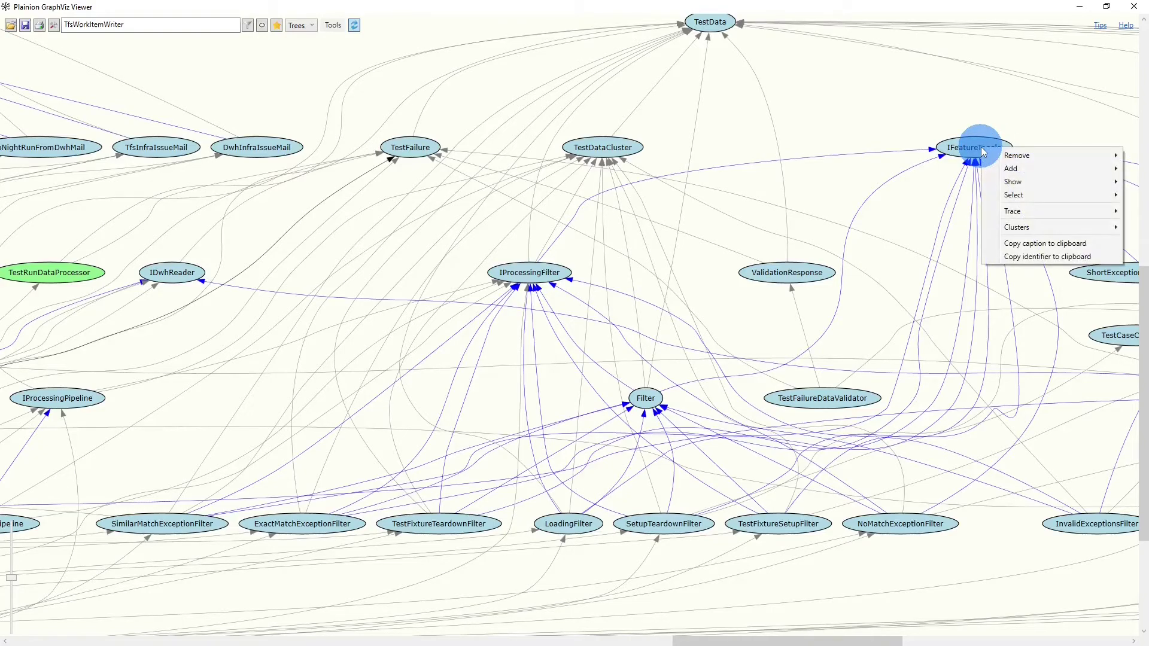
{"action": "left_click", "coordinate": [1016, 197]}
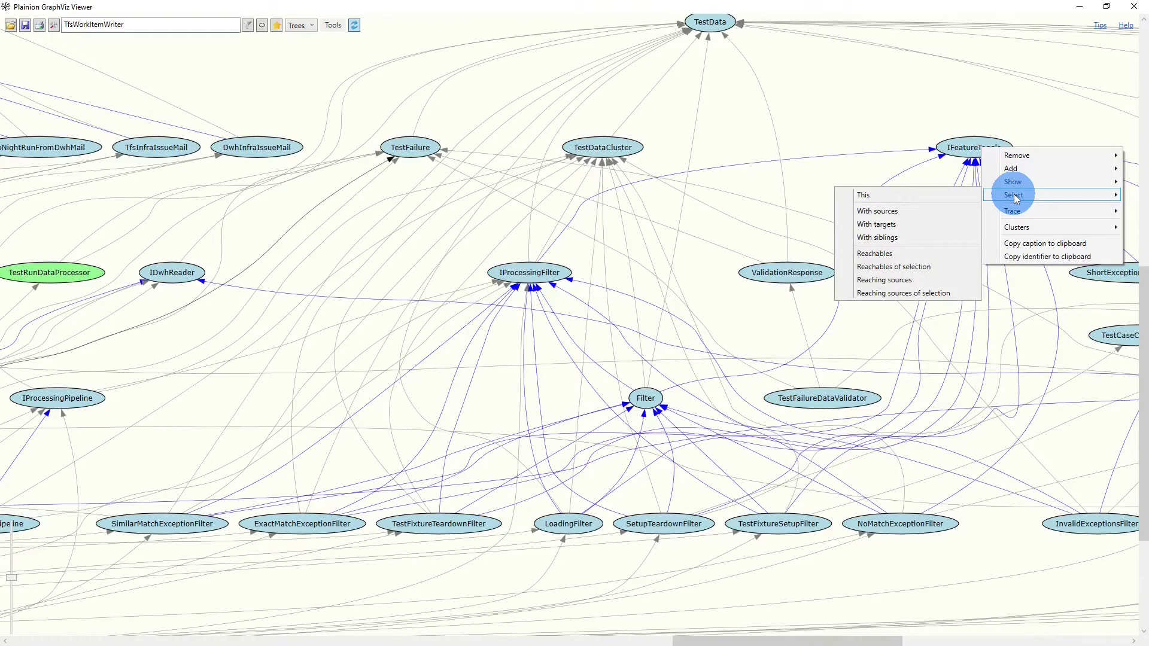
{"action": "left_click", "coordinate": [899, 213]}
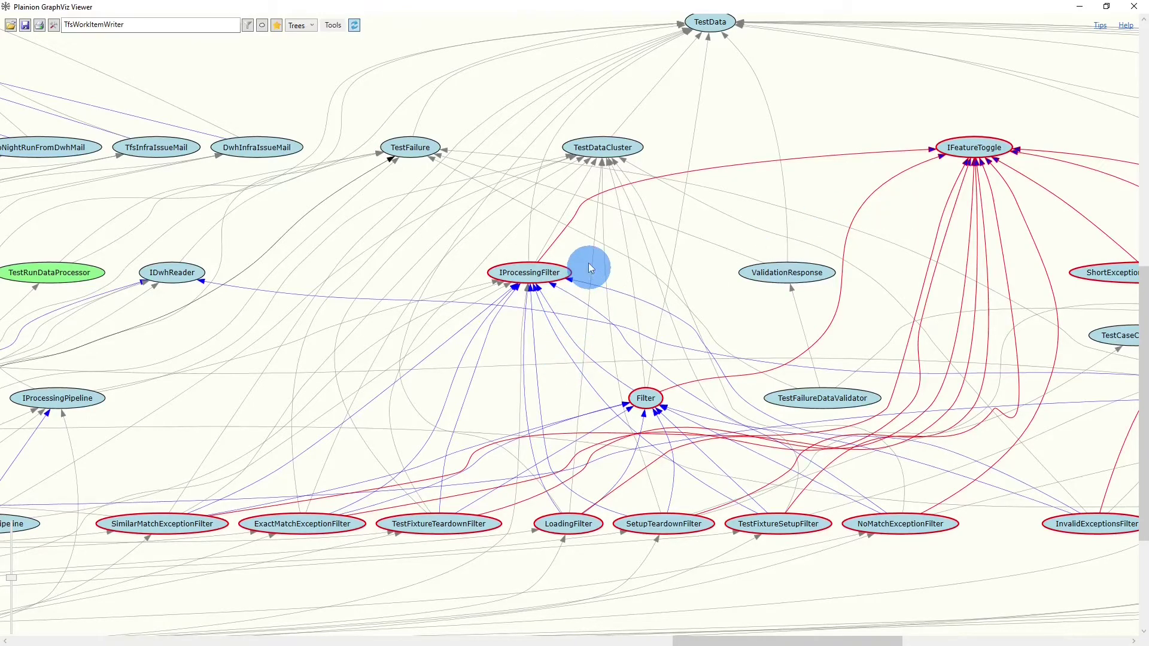
Add TestDataCluster with its target, plus TestFailure, to the selection.
{"action": "right_click", "coordinate": [604, 152]}
{"action": "mouse_move", "coordinate": [650, 194]}
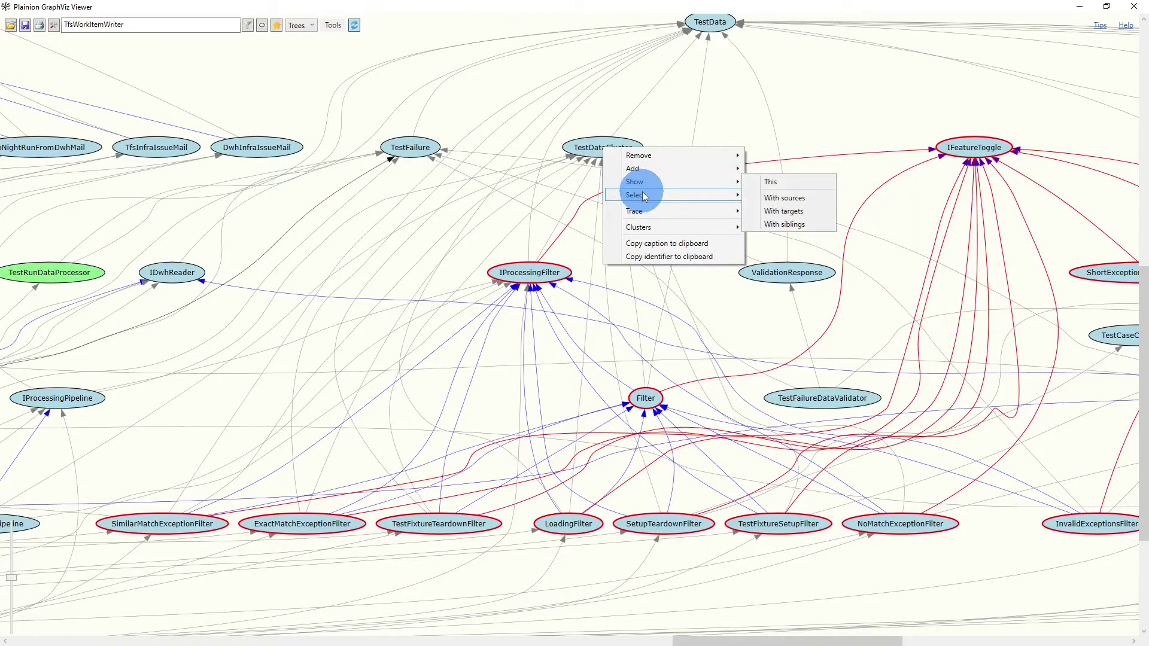
{"action": "left_click", "coordinate": [787, 225]}
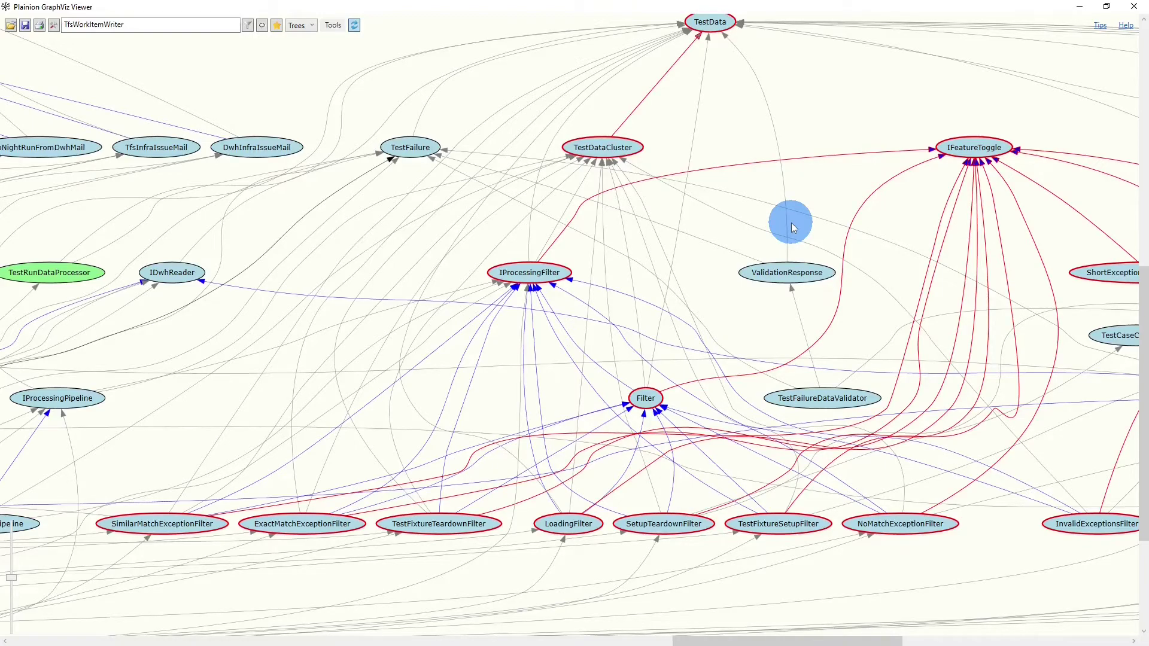
{"action": "left_click", "coordinate": [415, 147]}
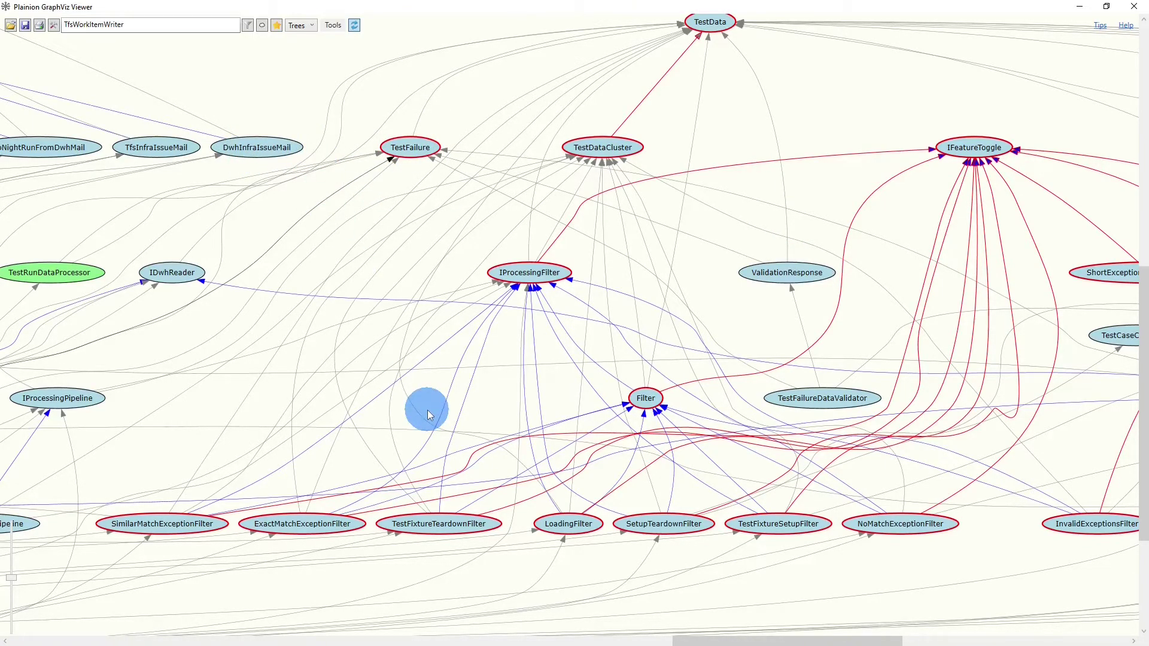
Remove all but the selected nodes, then relayout the reduced graph.
{"action": "right_click", "coordinate": [537, 272]}
{"action": "mouse_move", "coordinate": [581, 280]}
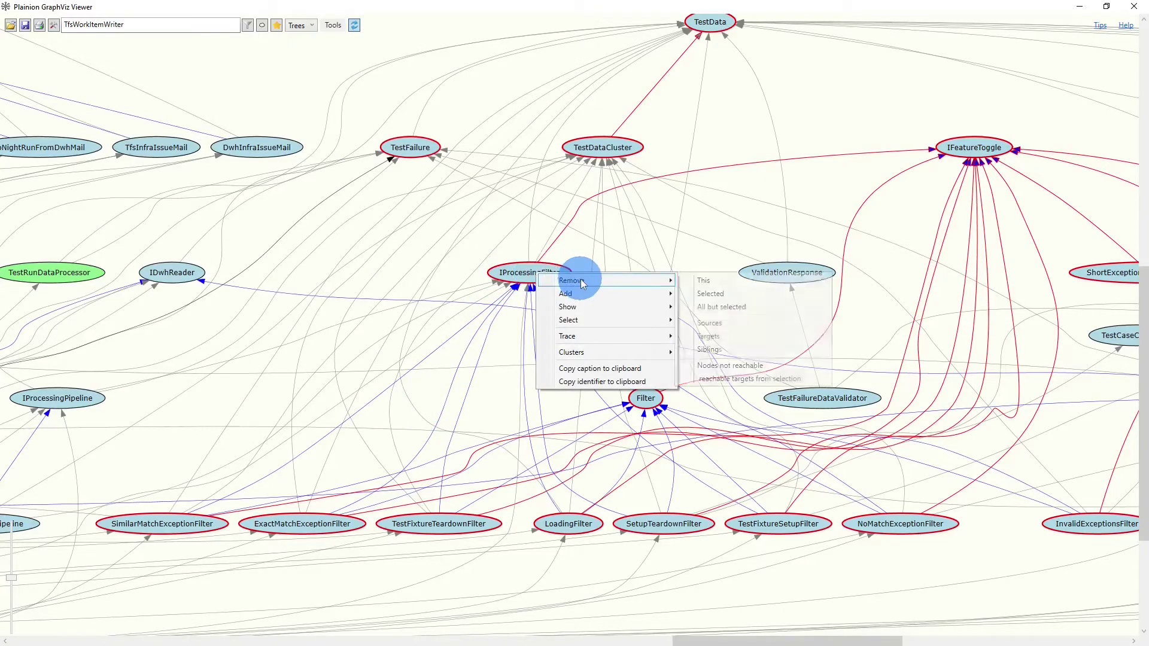
{"action": "left_click", "coordinate": [724, 306]}
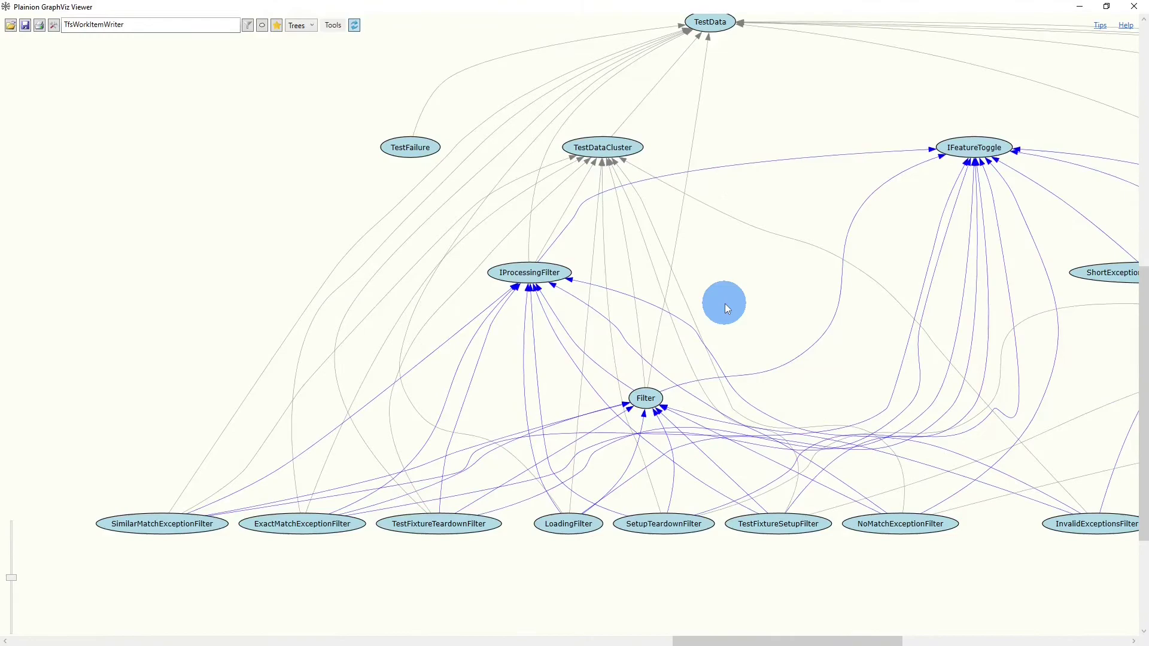
{"action": "right_click", "coordinate": [320, 177]}
{"action": "left_click", "coordinate": [352, 292]}
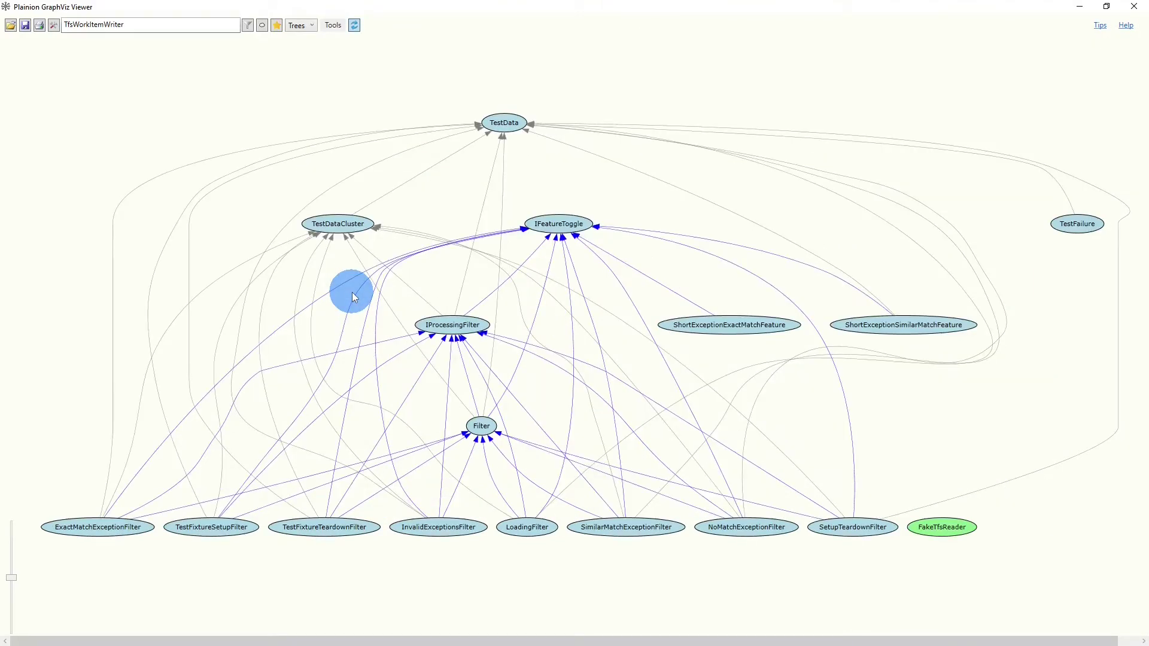
Bring up the IProcessingFilter node's context menu and browse its submenus.
{"action": "right_click", "coordinate": [450, 322]}
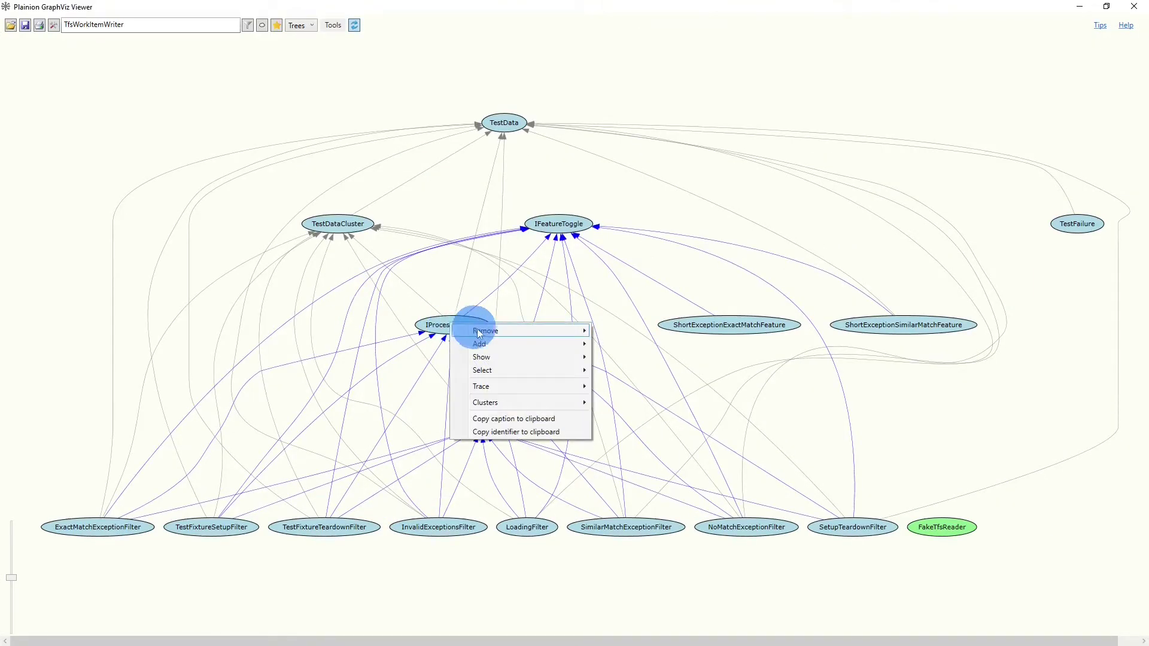
{"action": "mouse_move", "coordinate": [485, 334]}
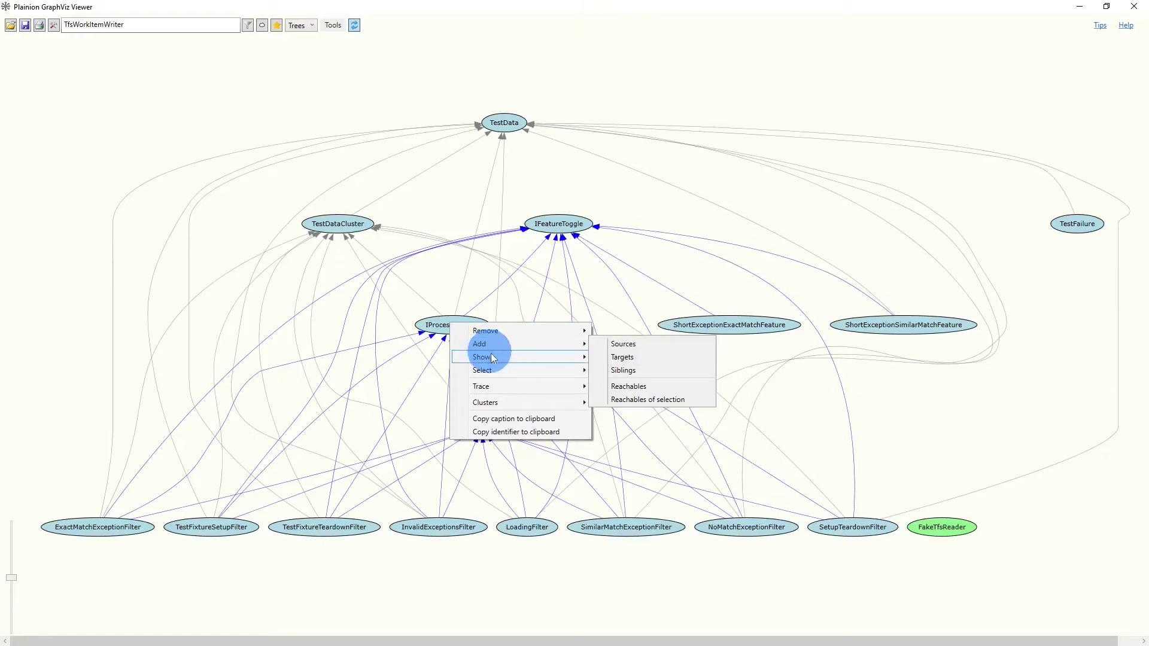
{"action": "mouse_move", "coordinate": [495, 359]}
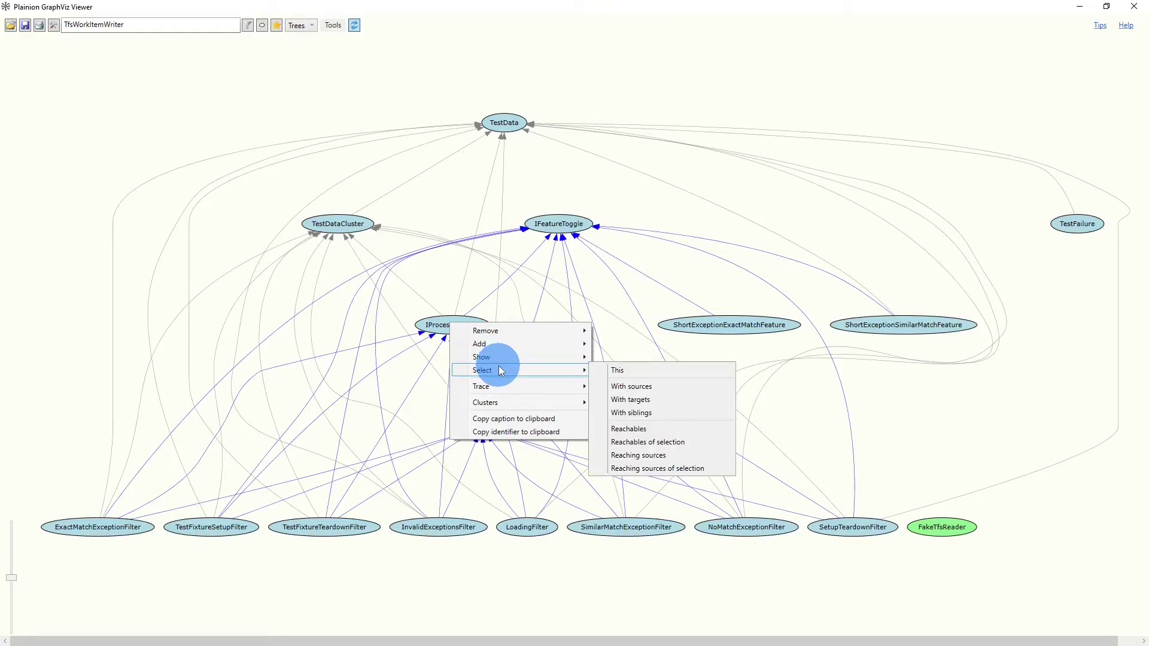
Delete the All but 'FakeTfsReader' and Pattern 'defect' filters, then close the filter list.
{"action": "left_click", "coordinate": [242, 31]}
{"action": "left_click", "coordinate": [249, 23]}
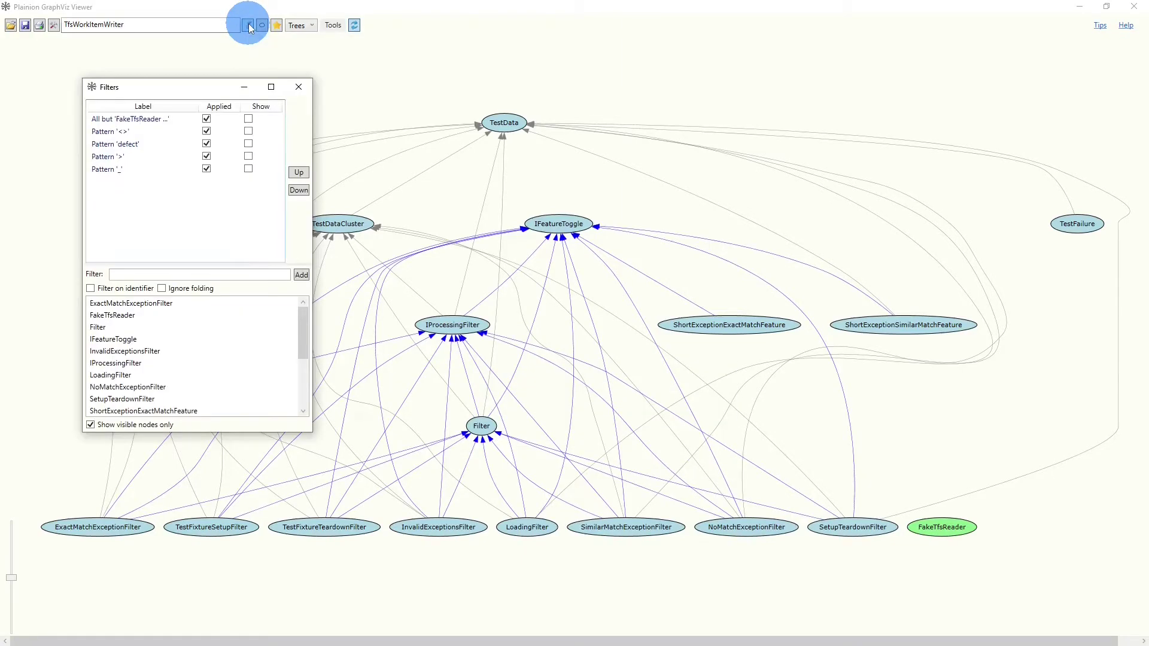
{"action": "right_click", "coordinate": [152, 119]}
{"action": "left_click", "coordinate": [175, 127]}
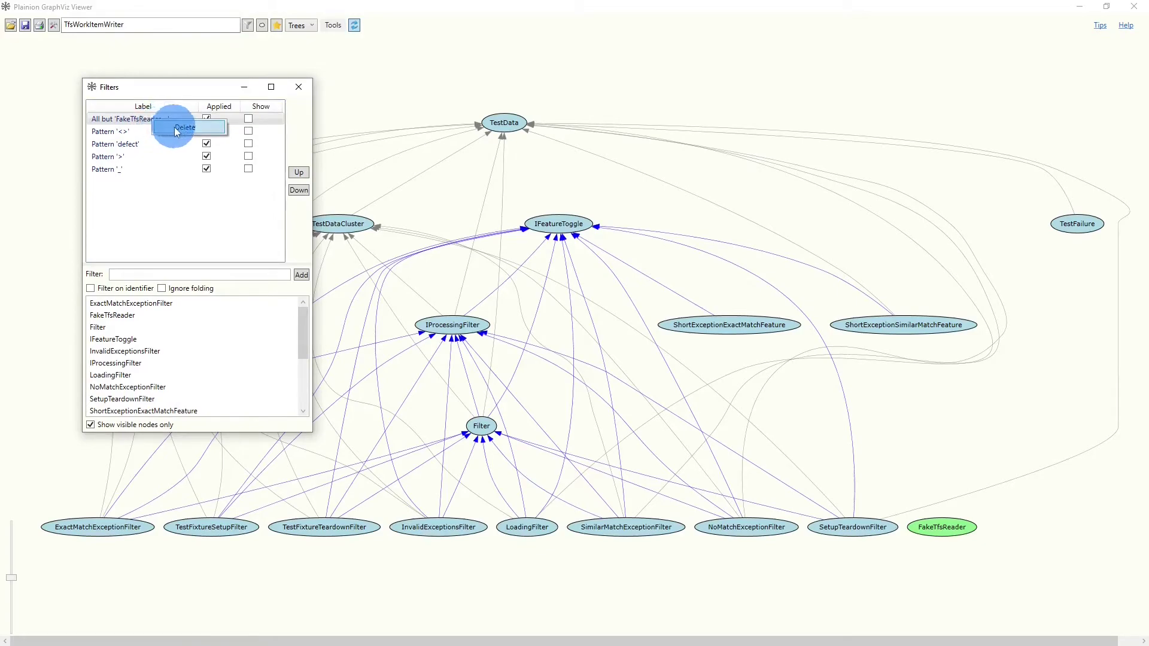
{"action": "right_click", "coordinate": [196, 129]}
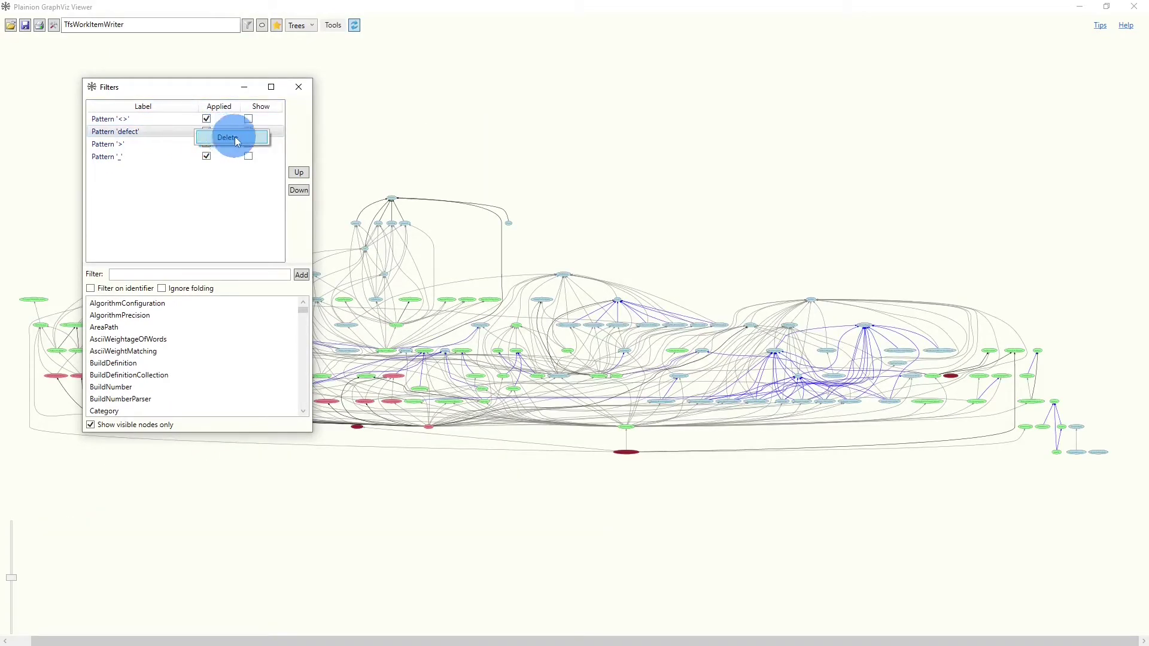
{"action": "left_click", "coordinate": [229, 137]}
{"action": "left_click", "coordinate": [299, 88]}
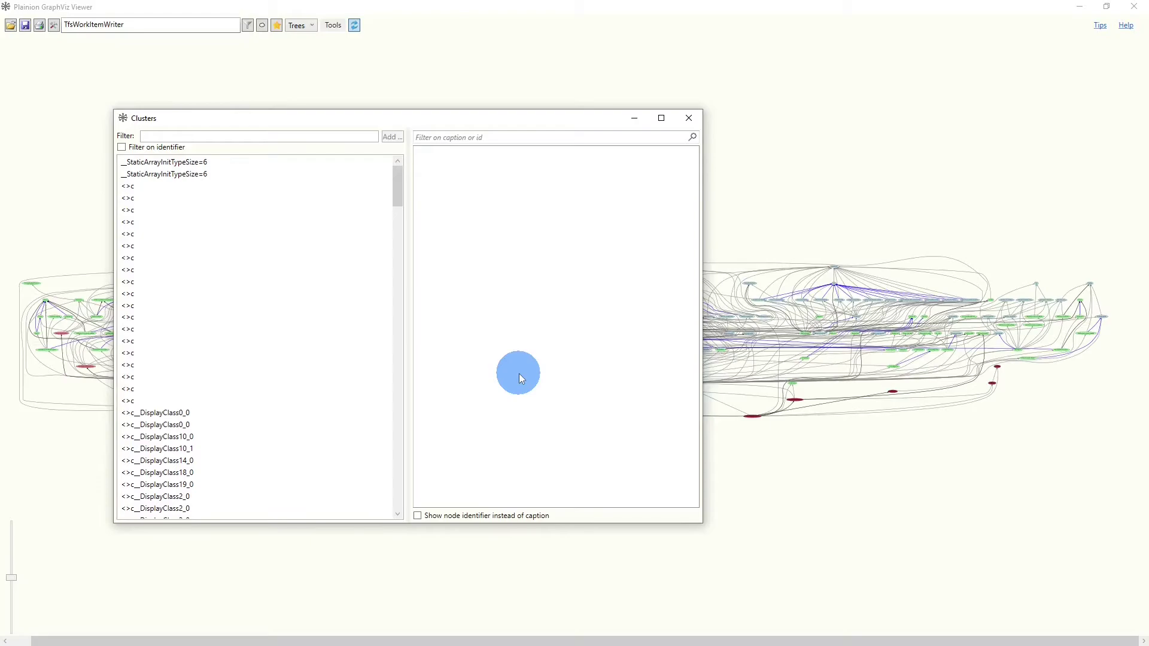
Create a new cluster and name it Defects.
{"action": "right_click", "coordinate": [506, 180]}
{"action": "left_click", "coordinate": [528, 188]}
{"action": "left_click", "coordinate": [460, 154]}
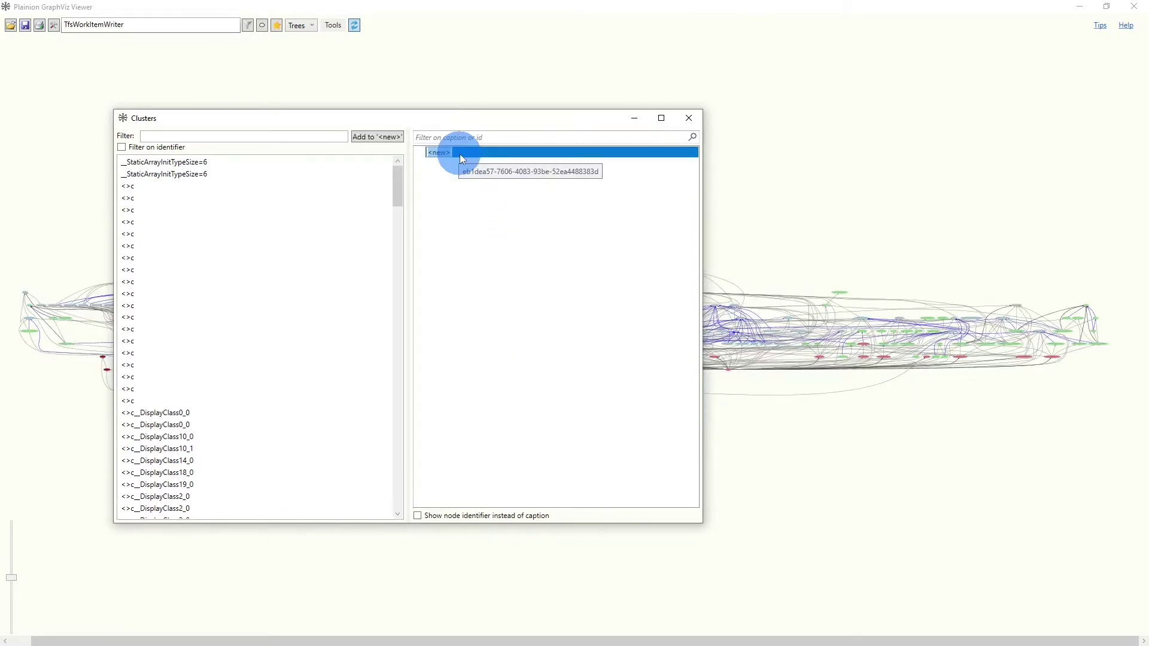
{"action": "type", "text": "Defe"}
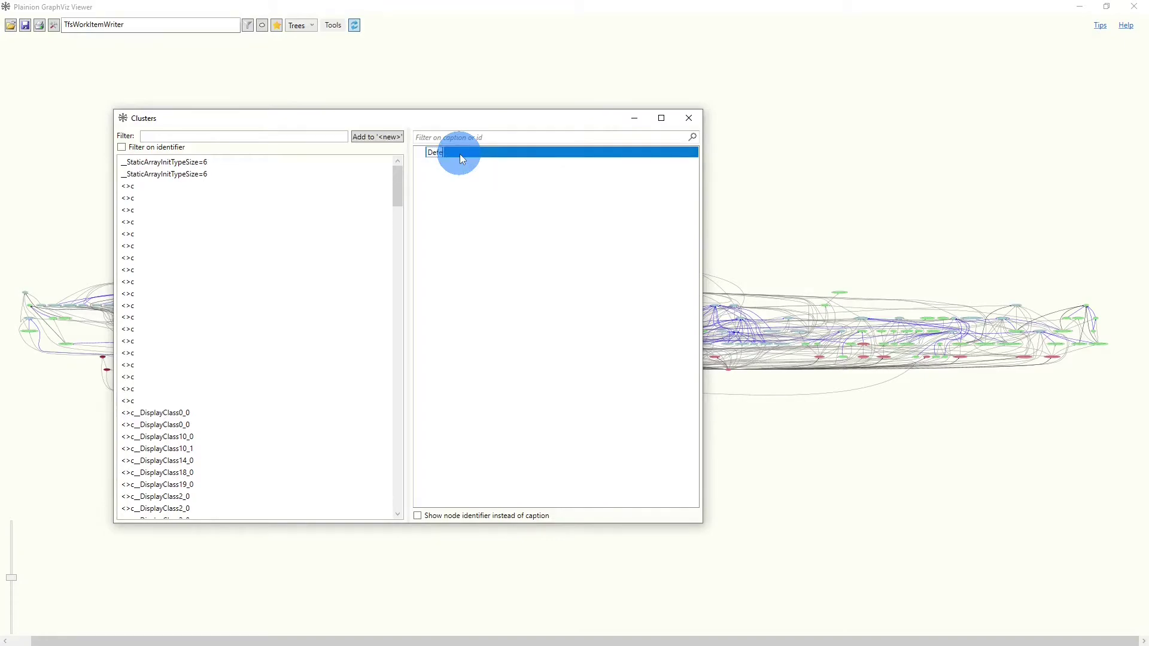
{"action": "key", "text": "Return"}
Filter classes by 'defect', add them to the cluster, and expand it to check.
{"action": "left_click", "coordinate": [206, 135]}
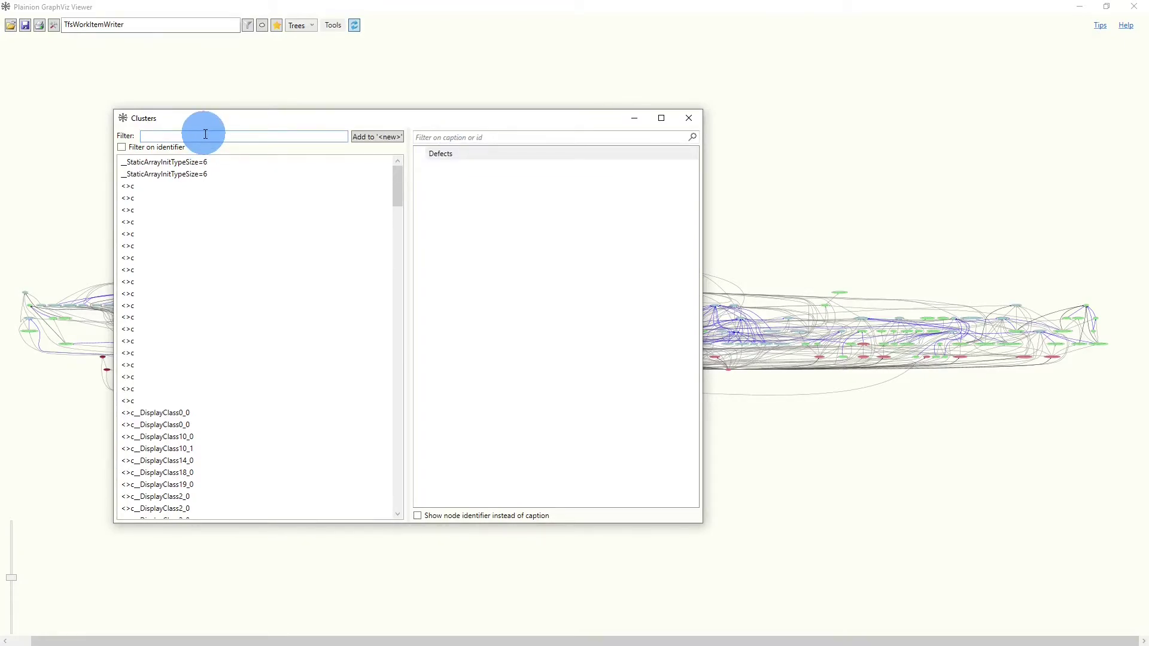
{"action": "type", "text": "defect"}
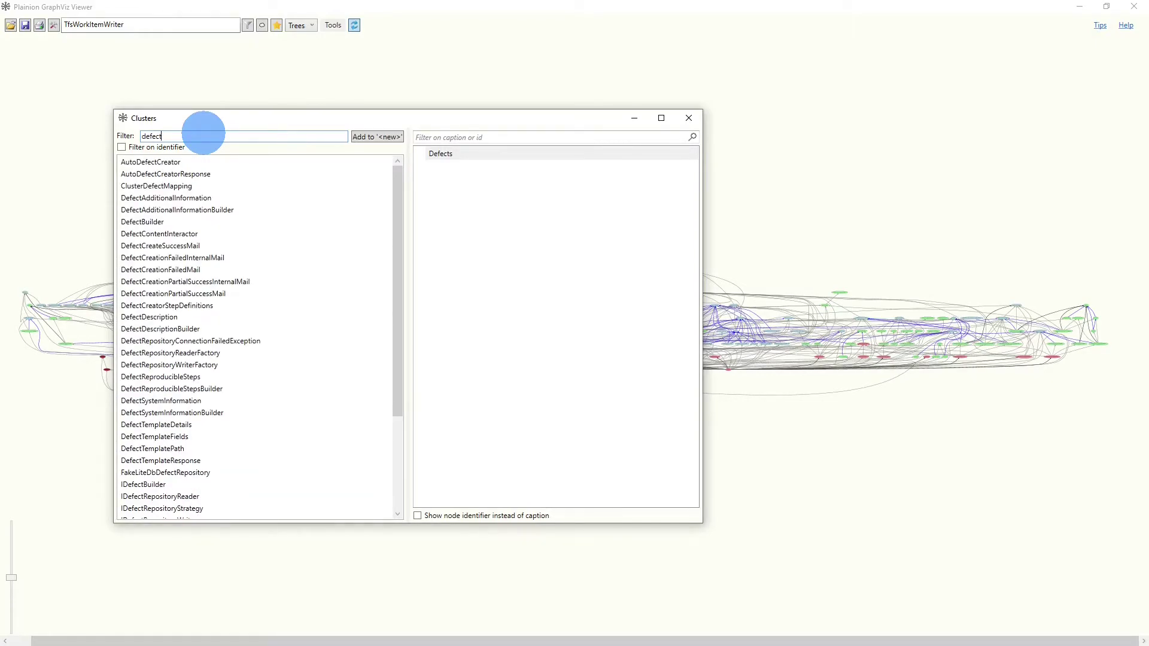
{"action": "left_click", "coordinate": [371, 137]}
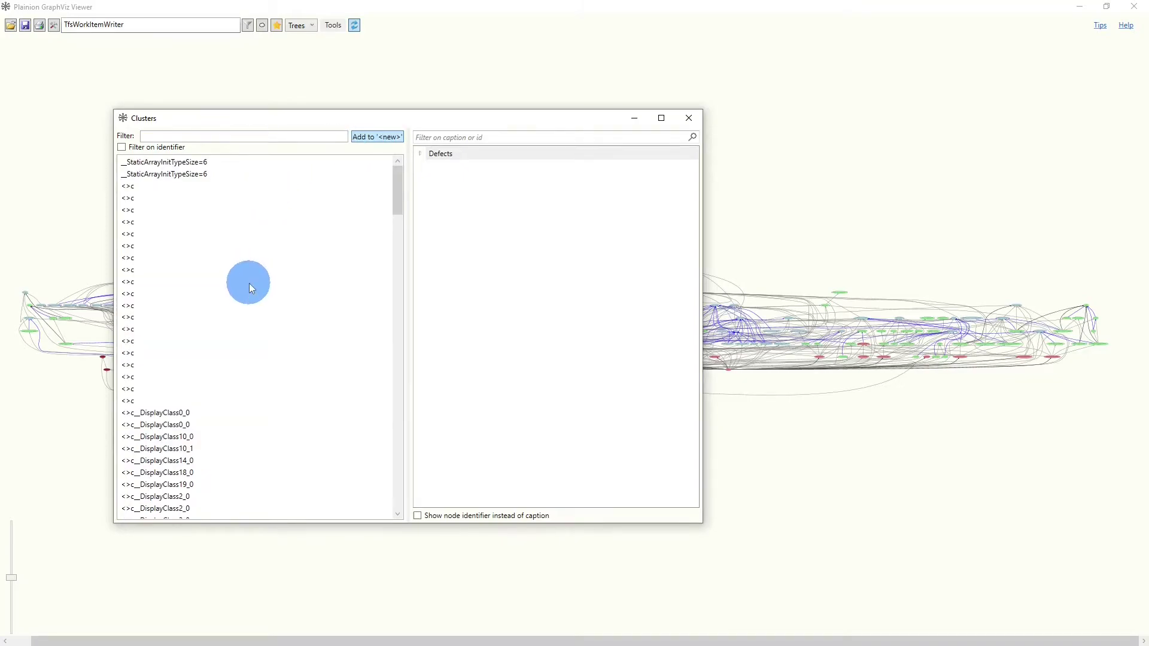
{"action": "left_click", "coordinate": [422, 154]}
{"action": "left_click", "coordinate": [421, 154]}
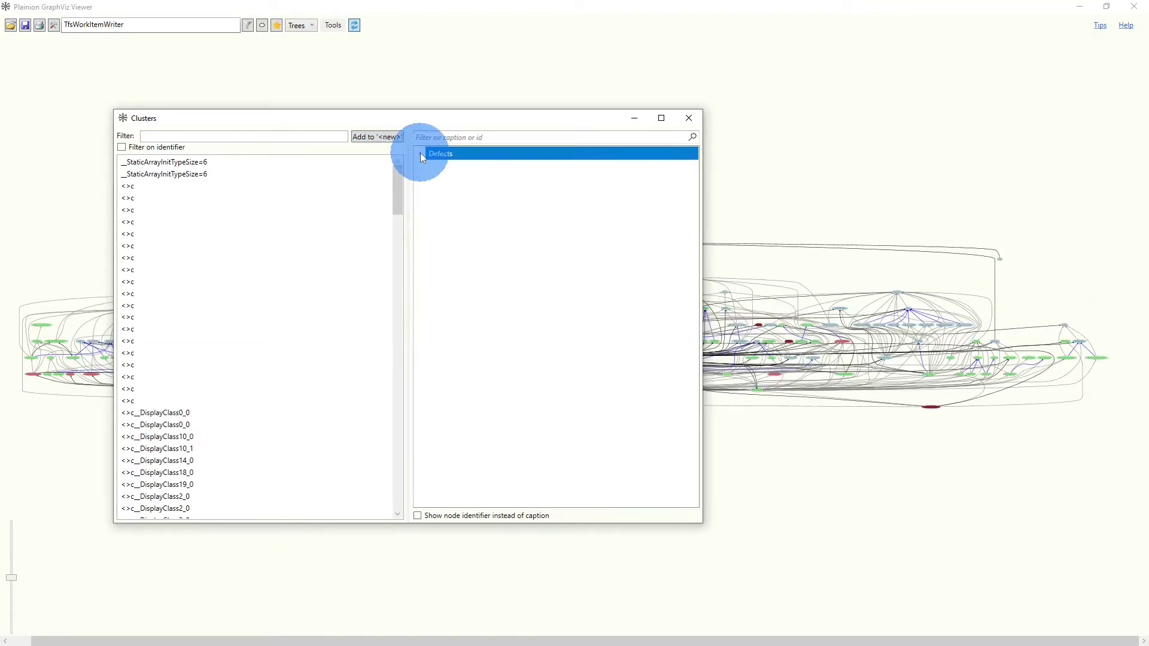
Create a Test cluster and add the classes matching 'test' to it.
{"action": "right_click", "coordinate": [490, 200]}
{"action": "left_click", "coordinate": [521, 211]}
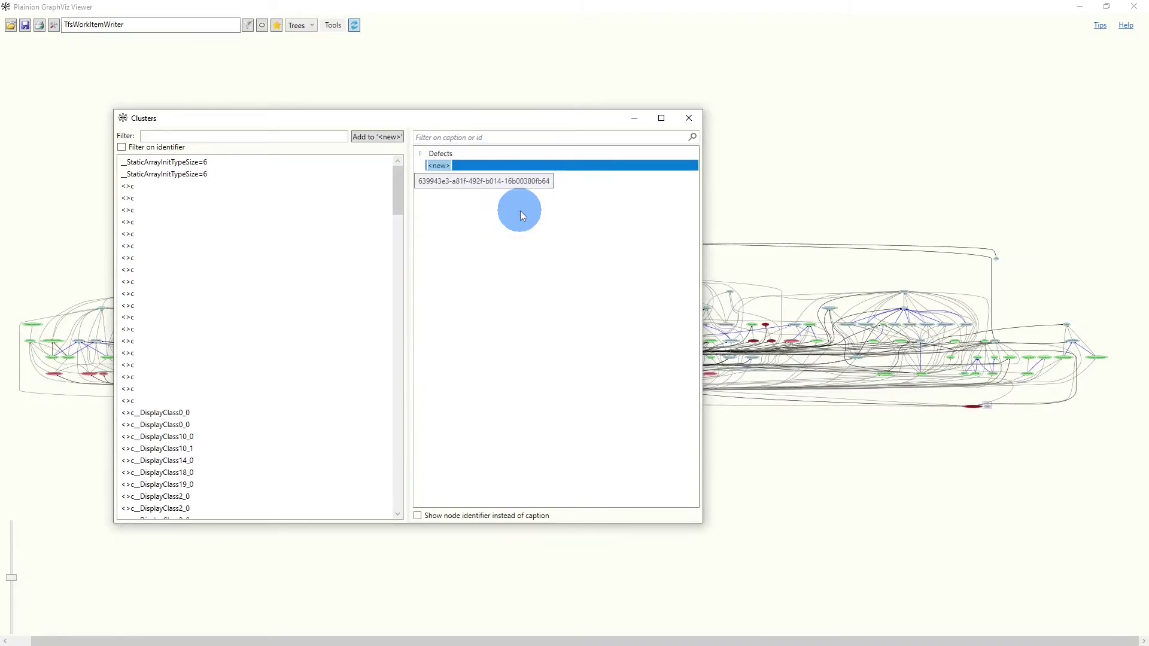
{"action": "type", "text": "Test"}
{"action": "key", "text": "Return"}
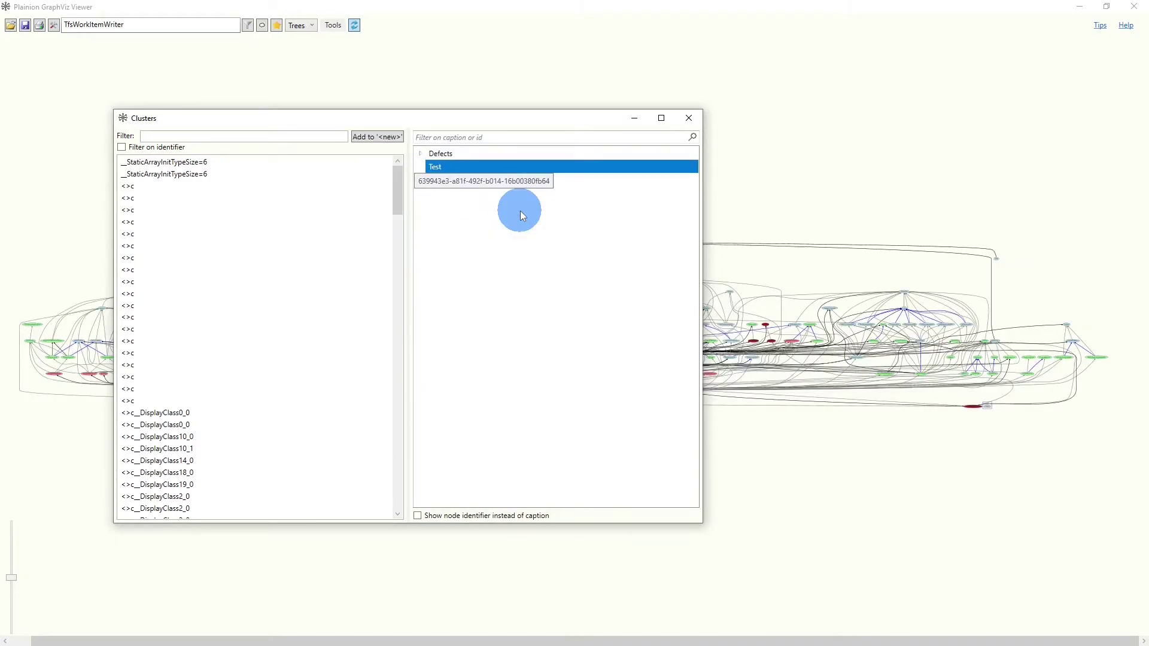
{"action": "left_click", "coordinate": [285, 138]}
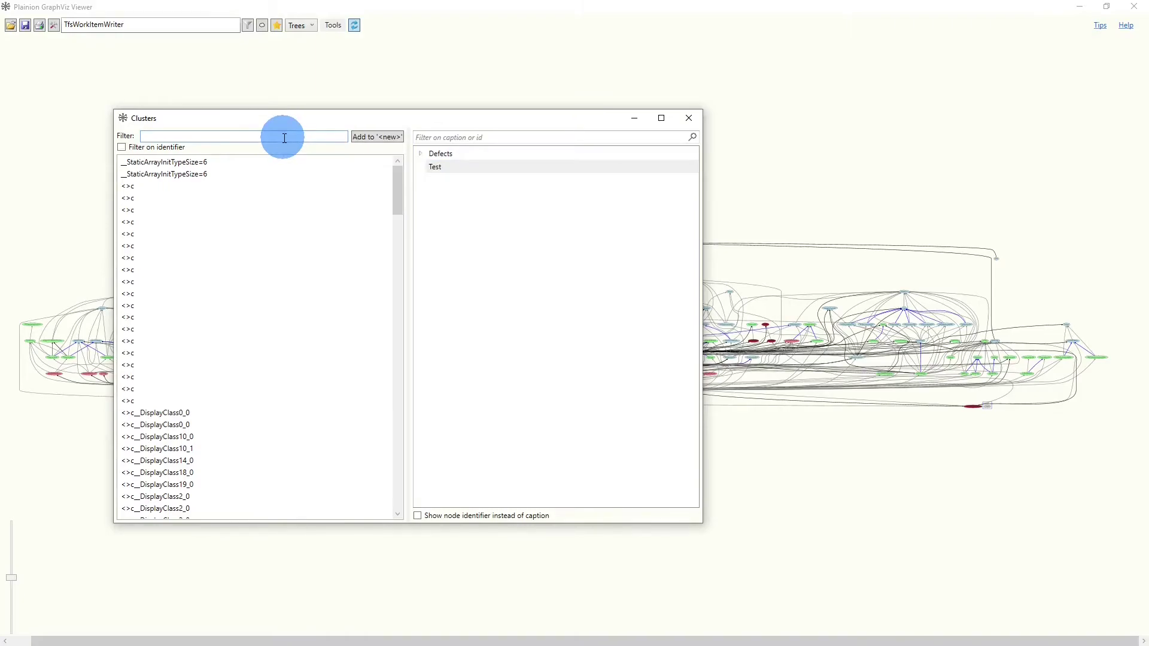
{"action": "type", "text": "test"}
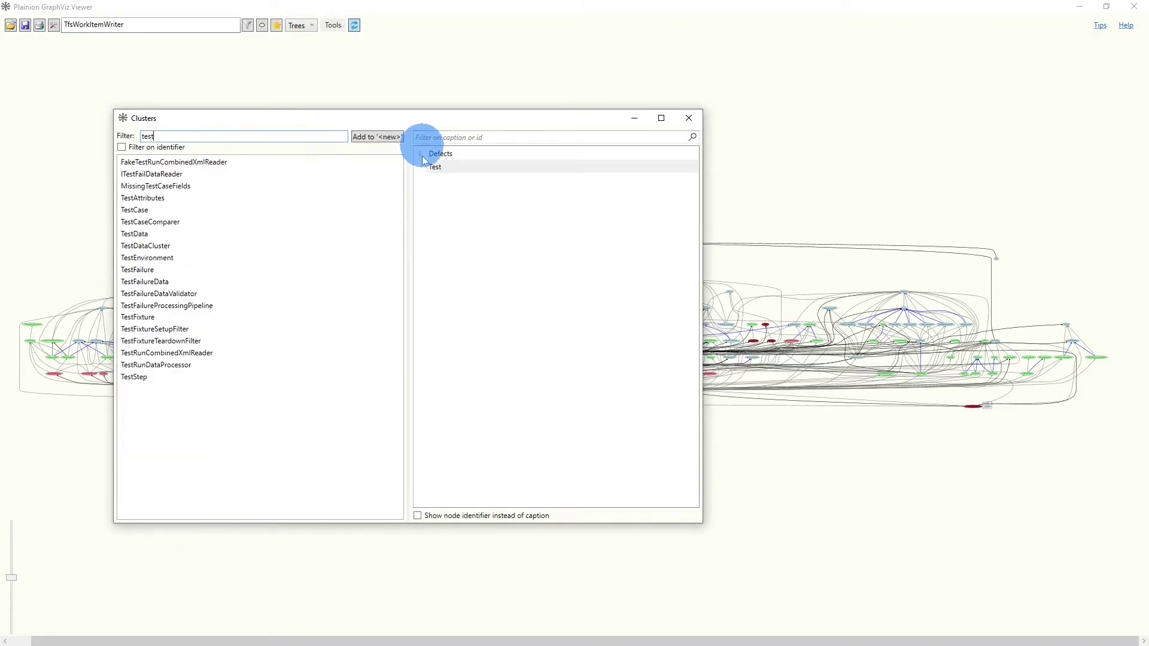
{"action": "left_click", "coordinate": [445, 173]}
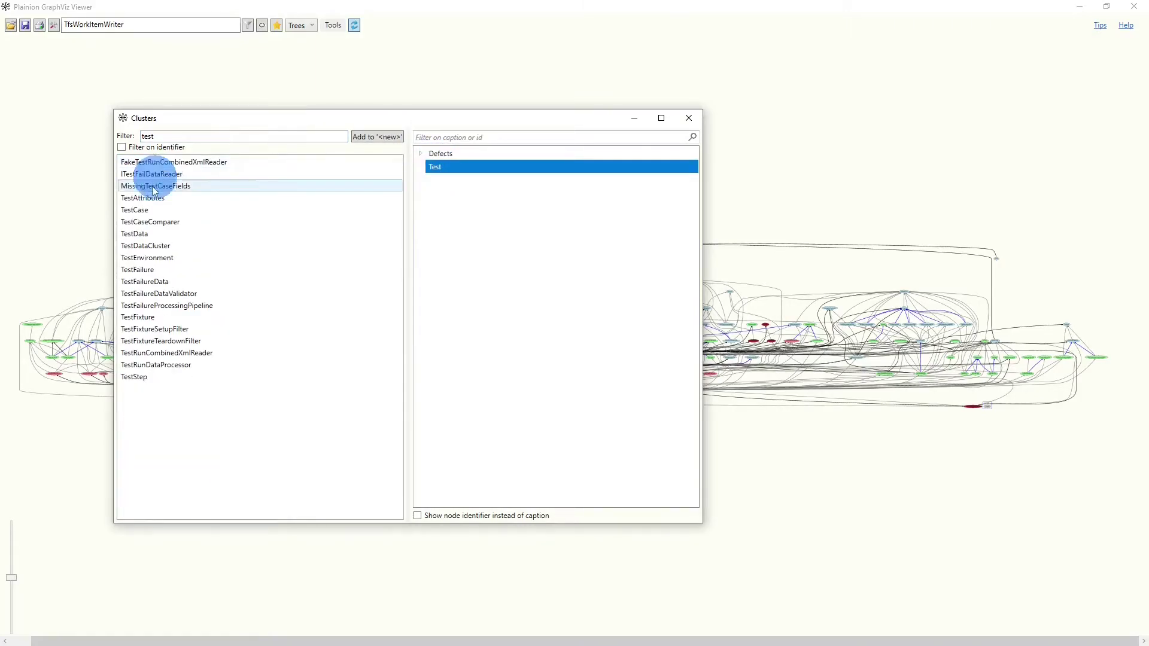
{"action": "left_click", "coordinate": [313, 137]}
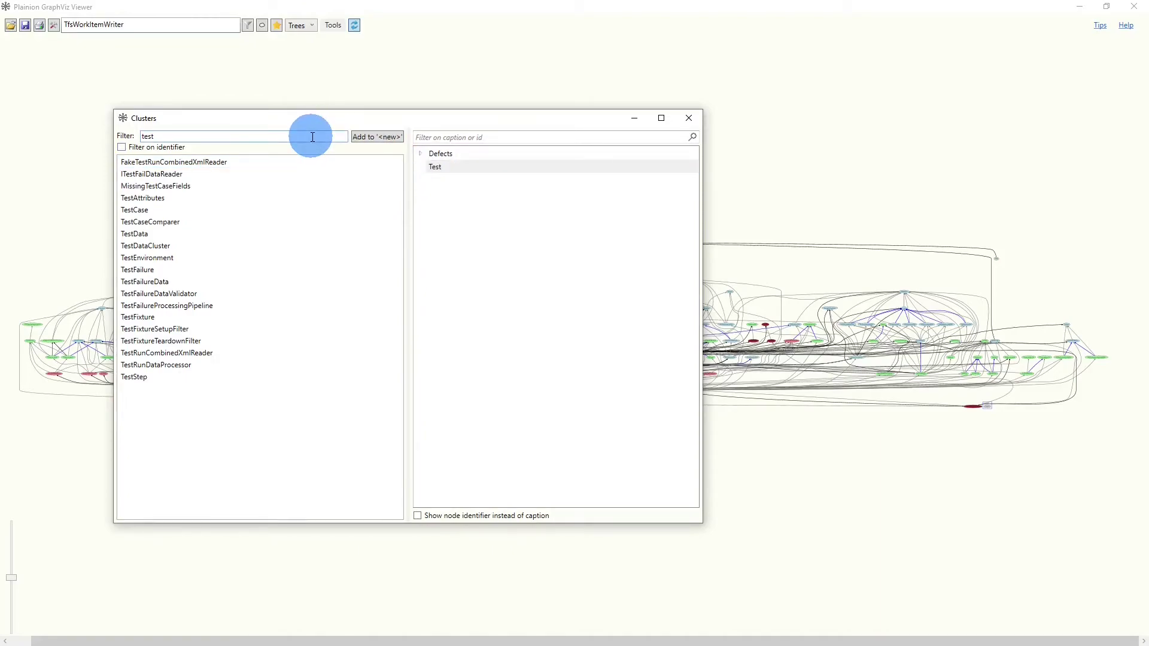
{"action": "key", "text": "BackSpace"}
{"action": "key", "text": "BackSpace"}
{"action": "key", "text": "BackSpace"}
{"action": "key", "text": "BackSpace"}
Create a WorkItem cluster and add the classes matching 'workitem' to it.
{"action": "right_click", "coordinate": [481, 228]}
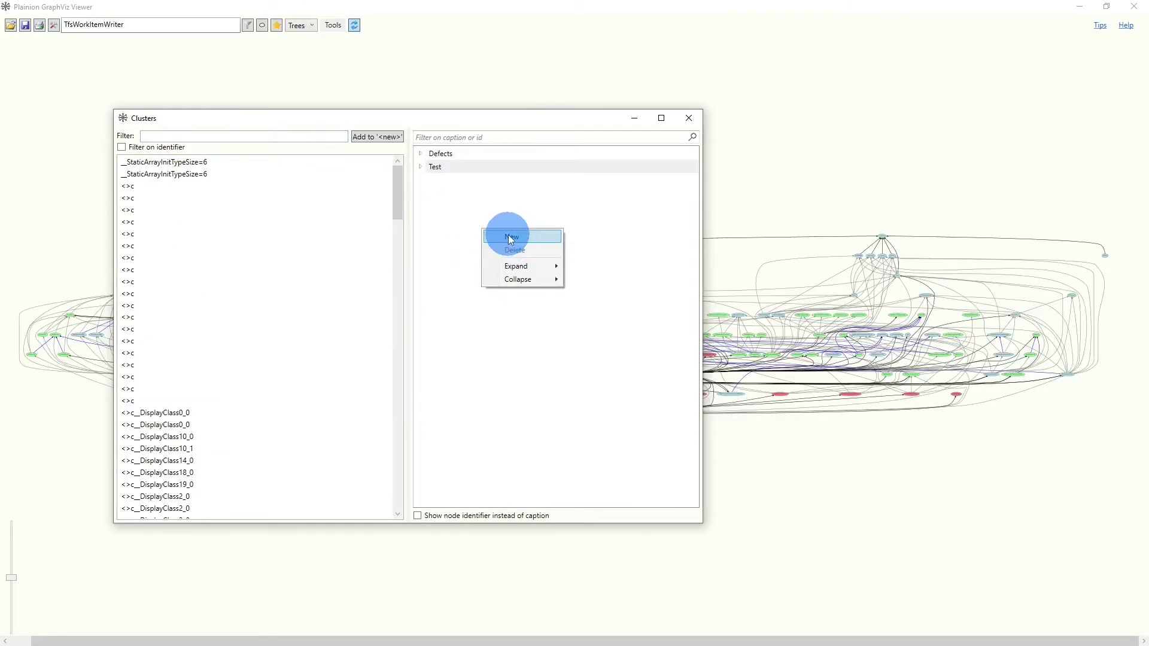
{"action": "left_click", "coordinate": [509, 235]}
{"action": "type", "text": "WorkItem"}
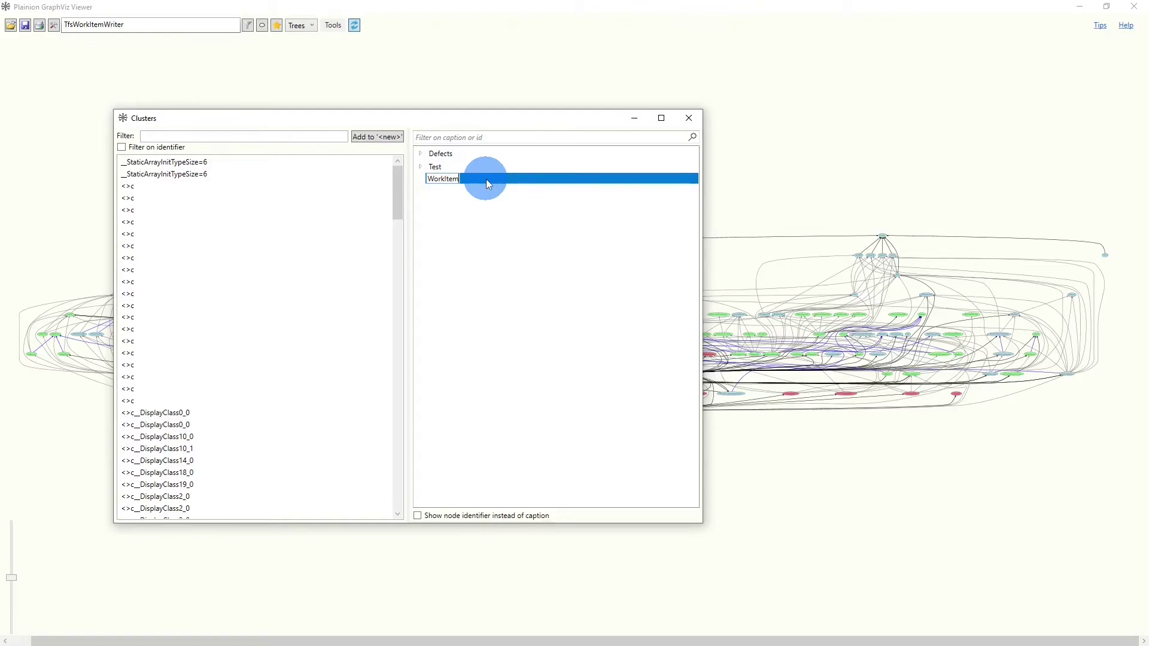
{"action": "key", "text": "Return"}
{"action": "left_click", "coordinate": [263, 134]}
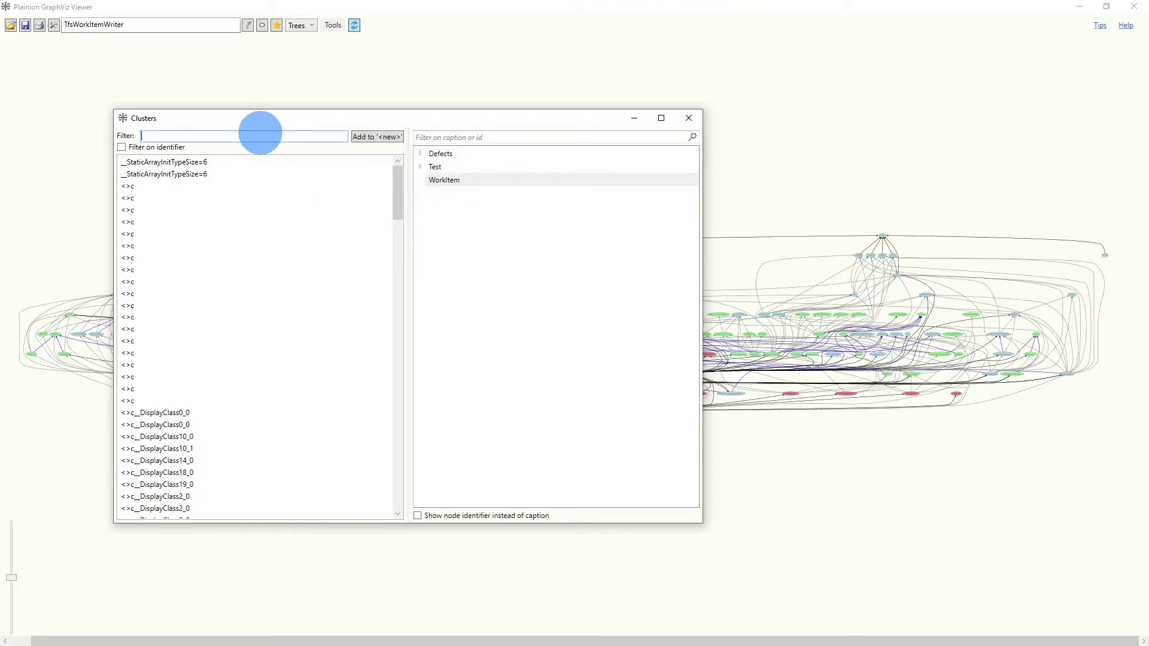
{"action": "type", "text": "workitem"}
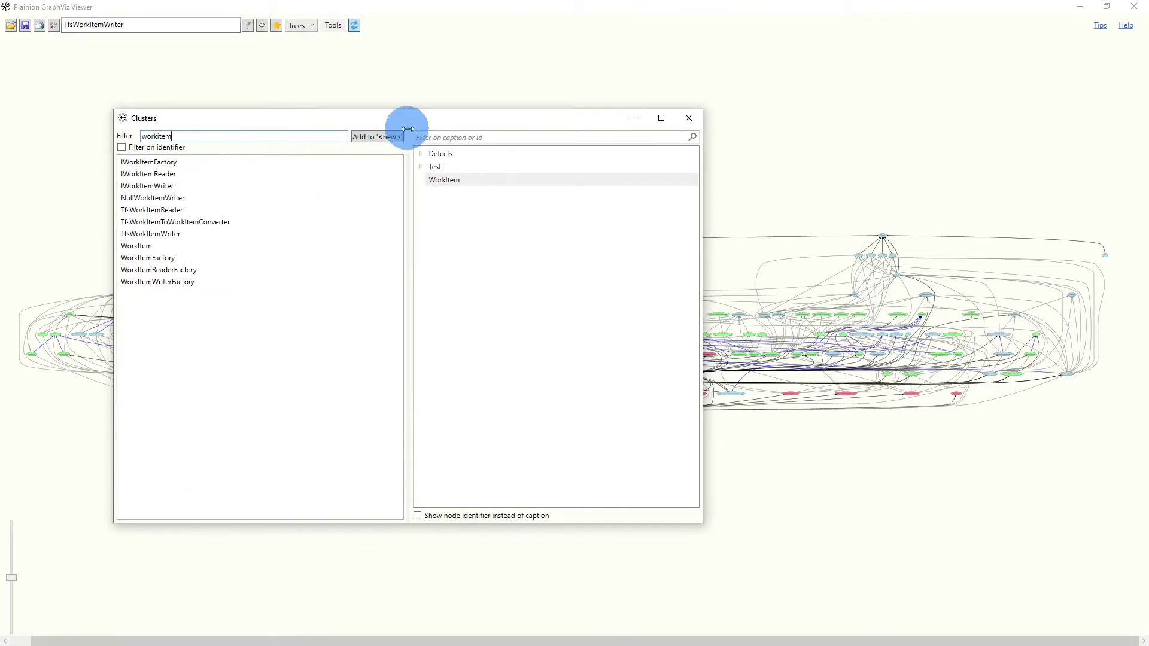
{"action": "left_click", "coordinate": [383, 137]}
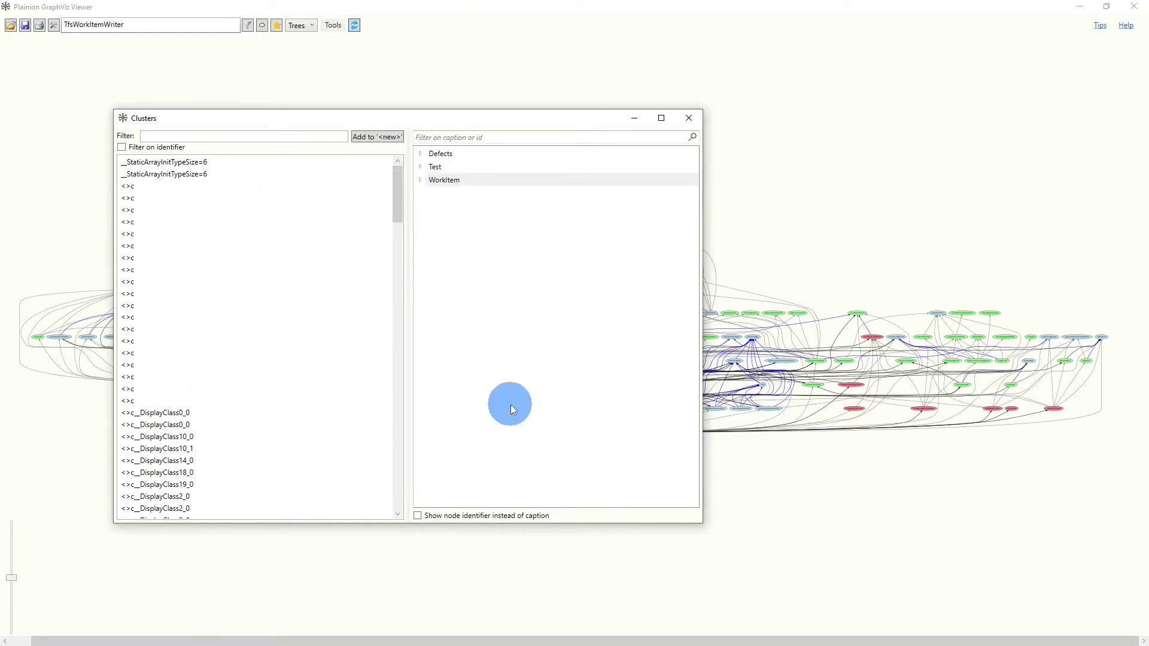
Close the Clusters dialog and select the WorkItem node together with its source nodes.
{"action": "left_click", "coordinate": [689, 118]}
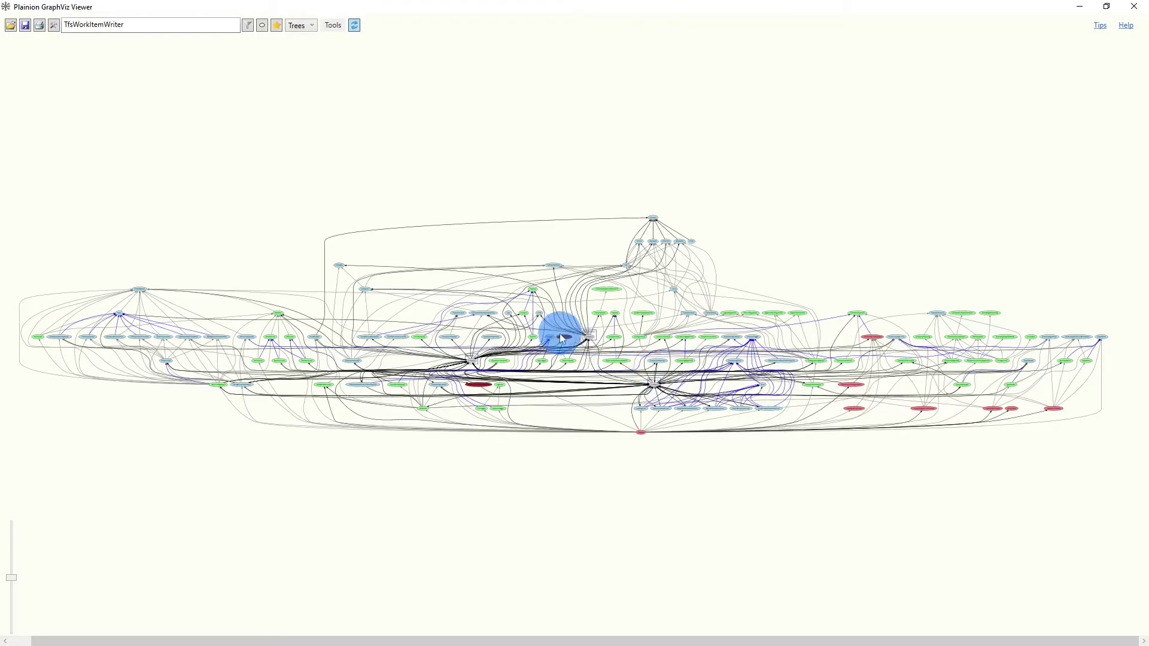
{"action": "scroll", "coordinate": [623, 357], "scroll_direction": "up", "scroll_amount": 5}
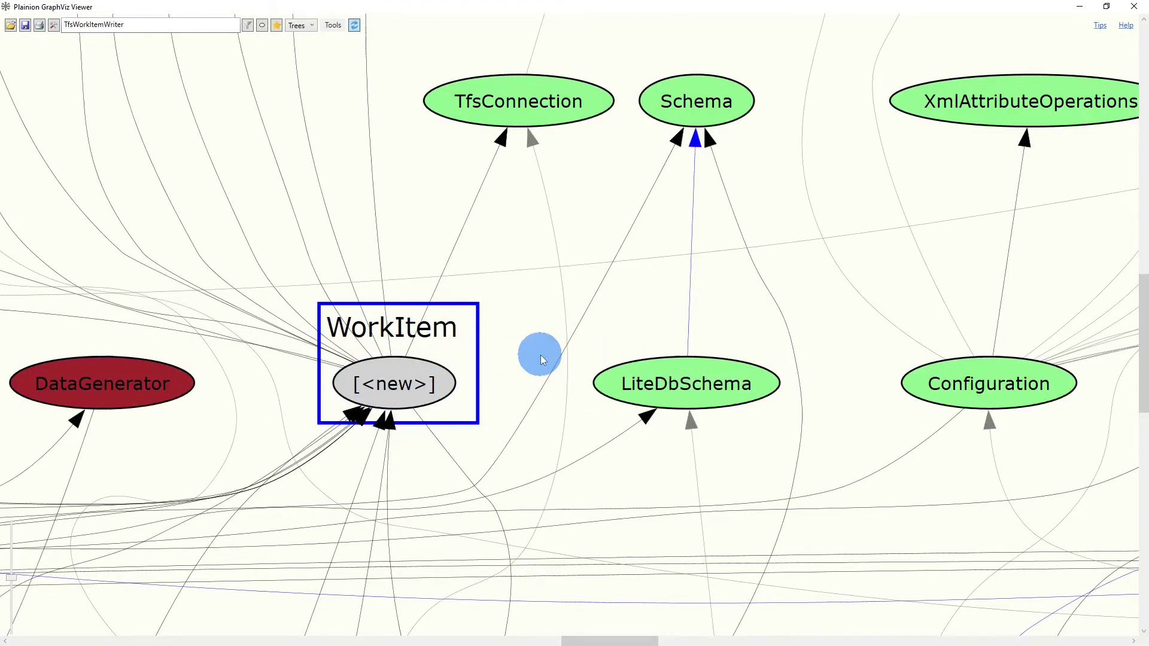
{"action": "scroll", "coordinate": [539, 354], "scroll_direction": "down", "scroll_amount": 2}
{"action": "scroll", "coordinate": [542, 359], "scroll_direction": "down", "scroll_amount": 1}
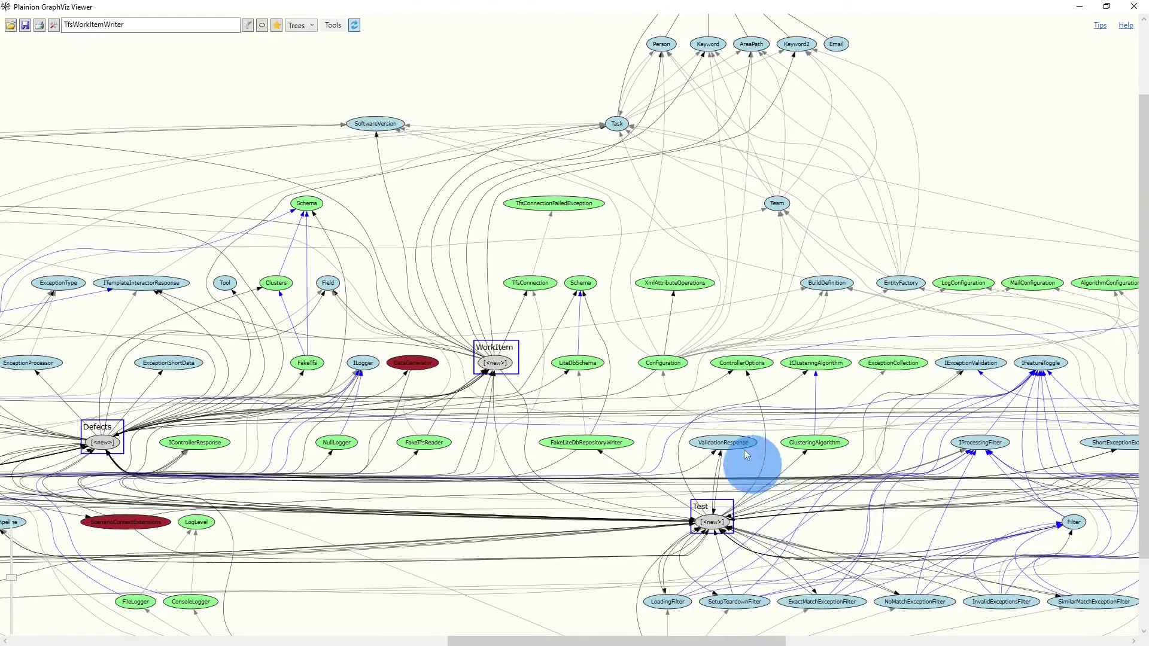
{"action": "left_click_drag", "start_coordinate": [745, 450], "coordinate": [637, 291]}
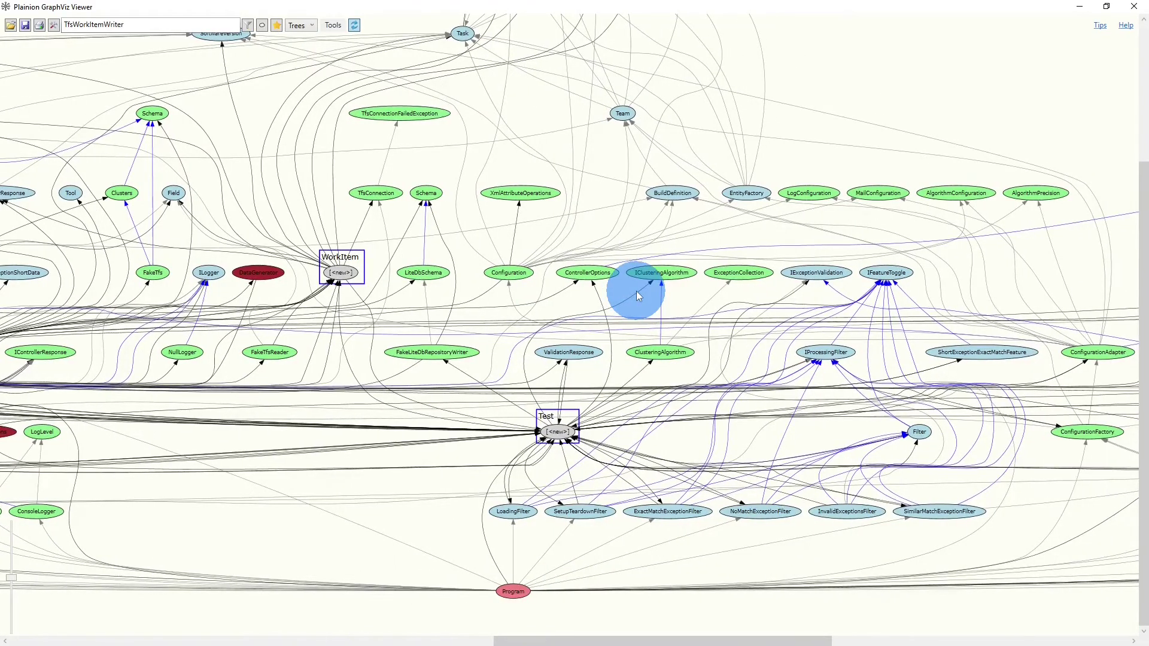
{"action": "right_click", "coordinate": [344, 279]}
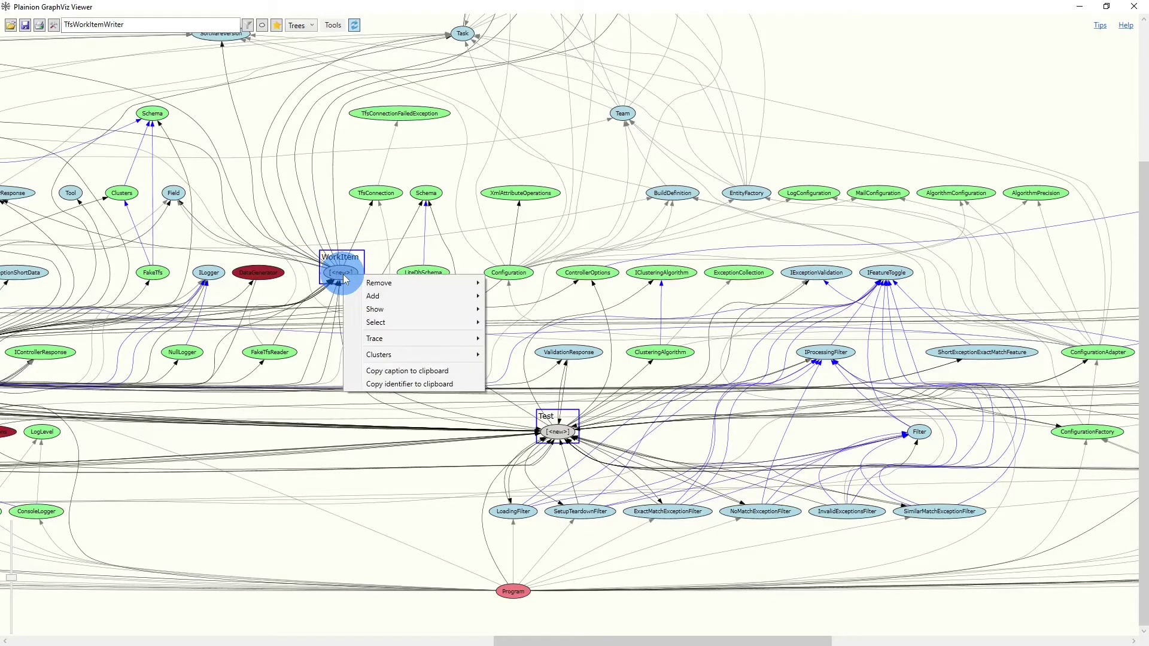
{"action": "mouse_move", "coordinate": [380, 324]}
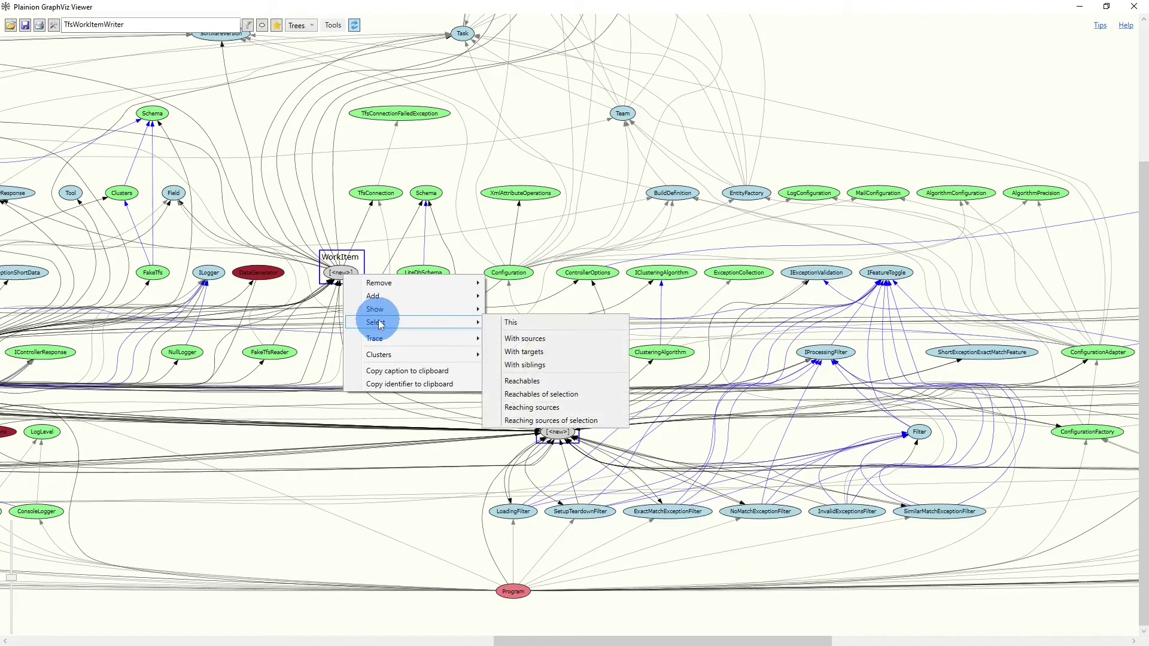
{"action": "left_click", "coordinate": [527, 340]}
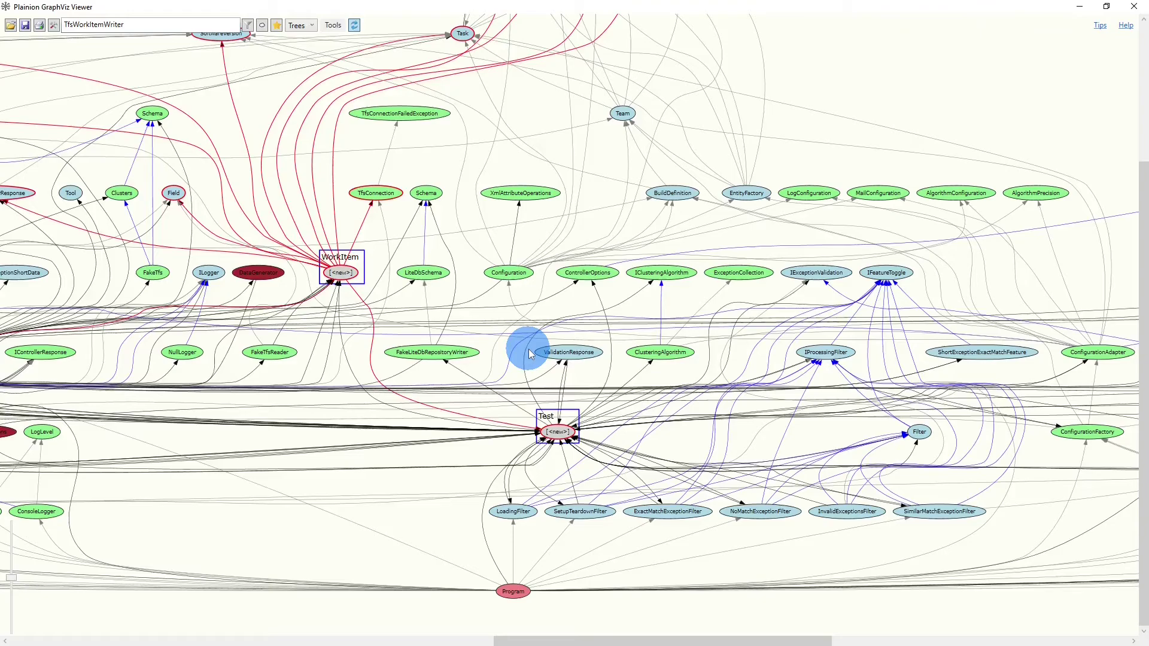
Remove all nodes that are not selected.
{"action": "scroll", "coordinate": [501, 266], "scroll_direction": "down", "scroll_amount": 2}
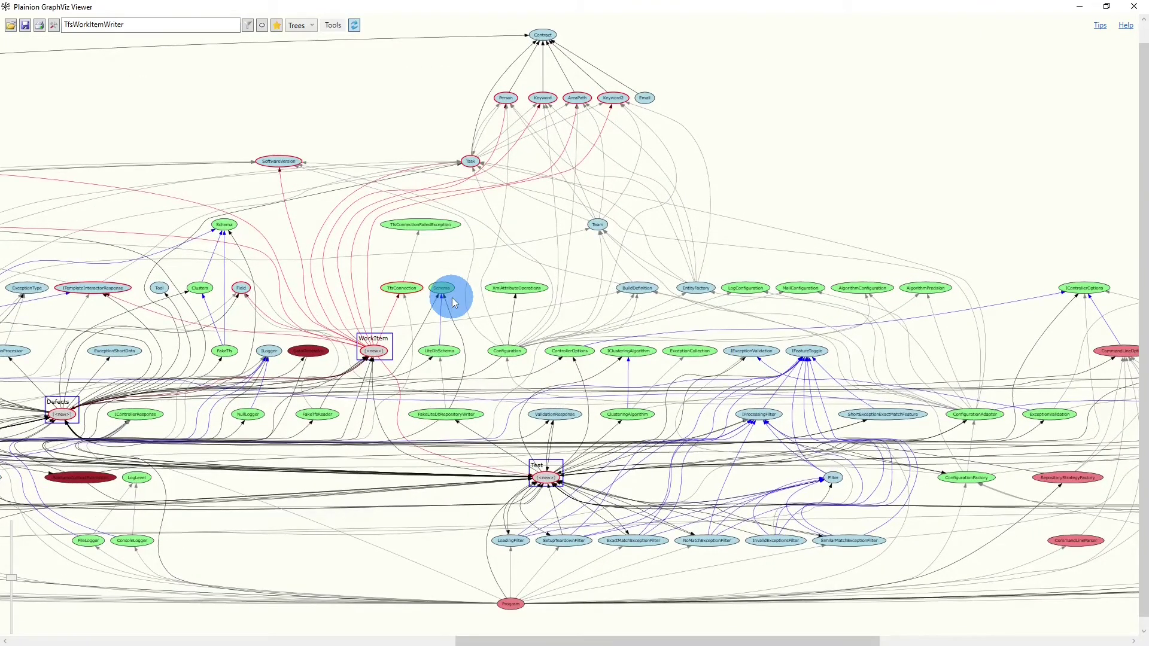
{"action": "right_click", "coordinate": [380, 352]}
{"action": "mouse_move", "coordinate": [403, 361]}
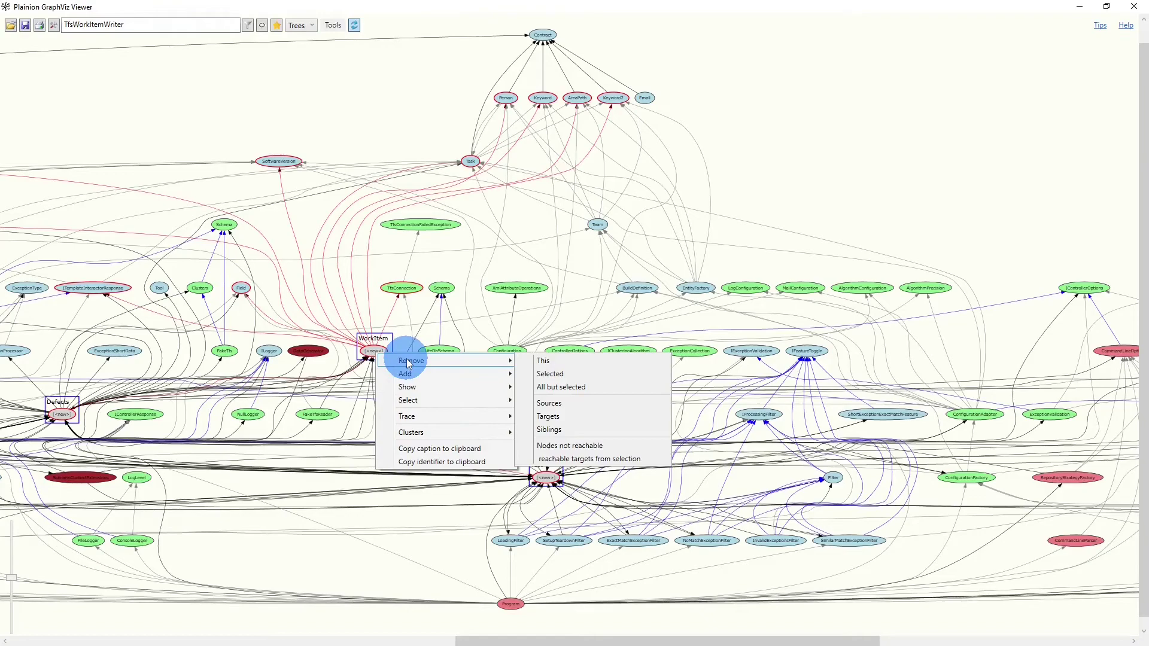
{"action": "left_click", "coordinate": [549, 386]}
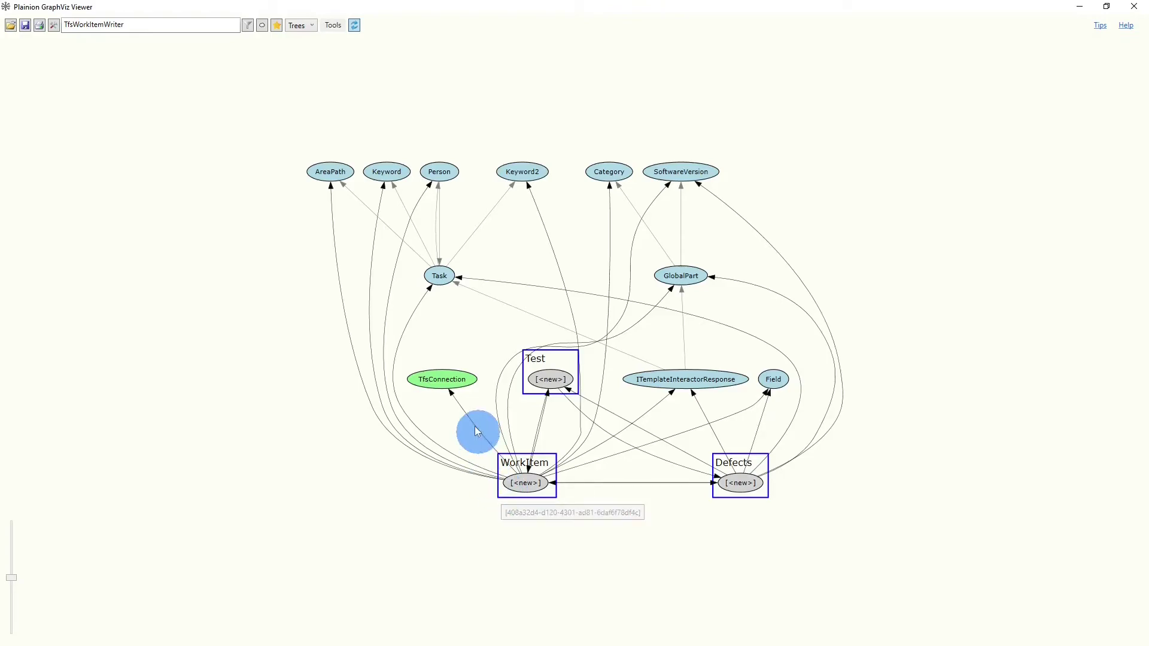
Unfold the WorkItem cluster to reveal its classes.
{"action": "left_click_drag", "start_coordinate": [456, 458], "coordinate": [639, 519]}
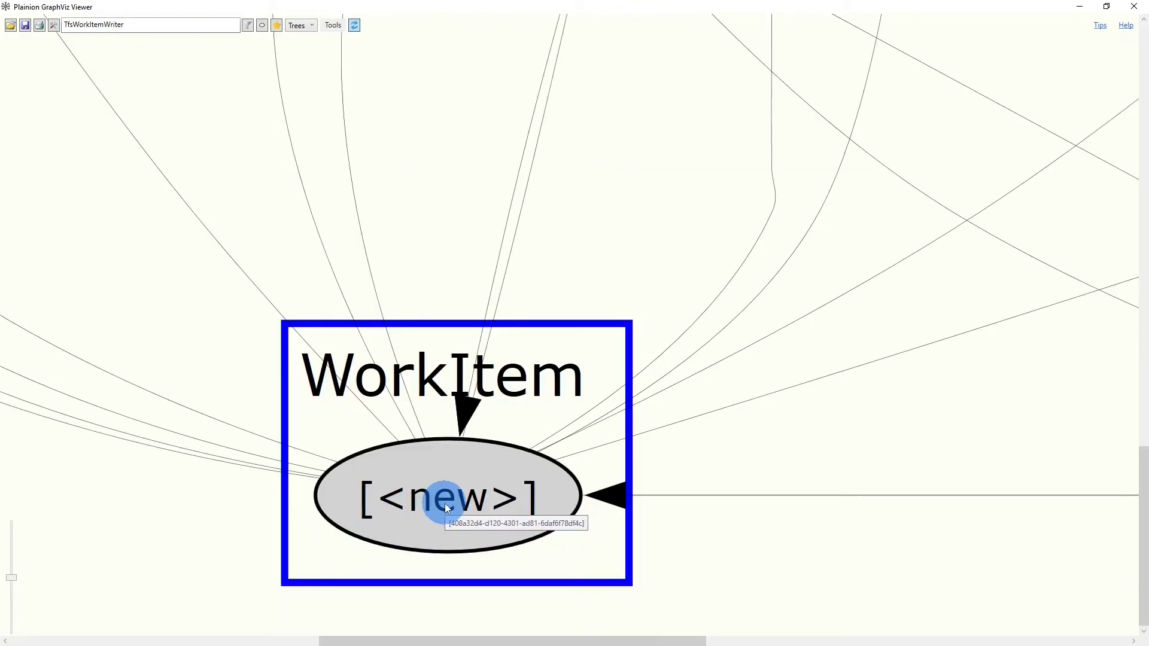
{"action": "right_click", "coordinate": [311, 561]}
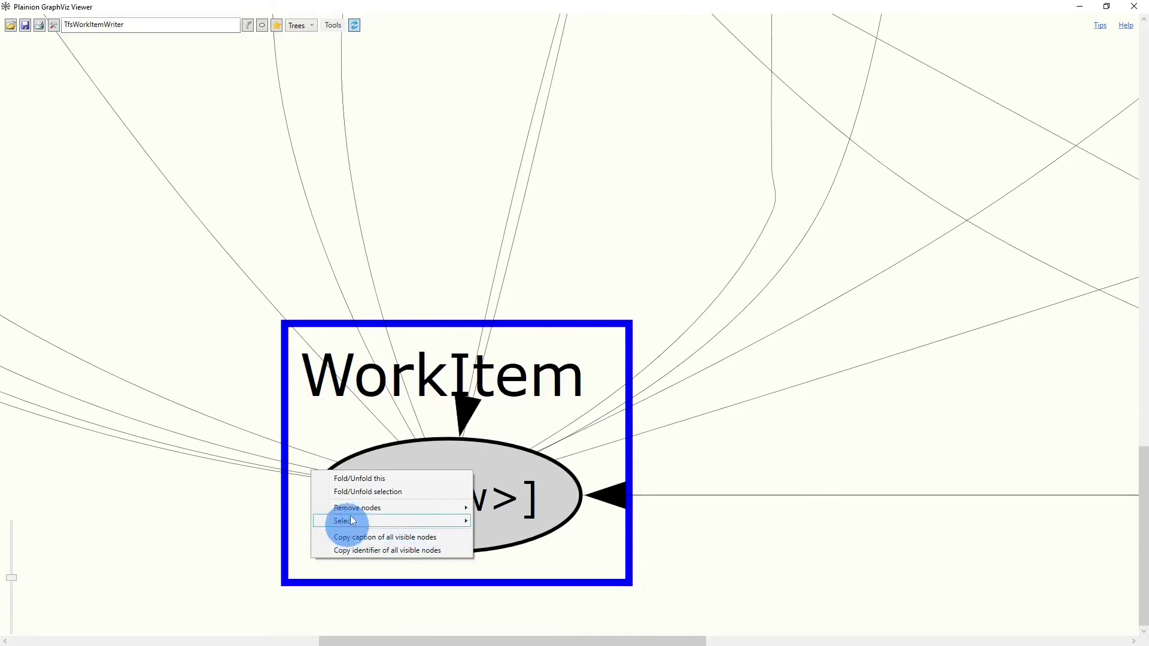
{"action": "left_click", "coordinate": [366, 480]}
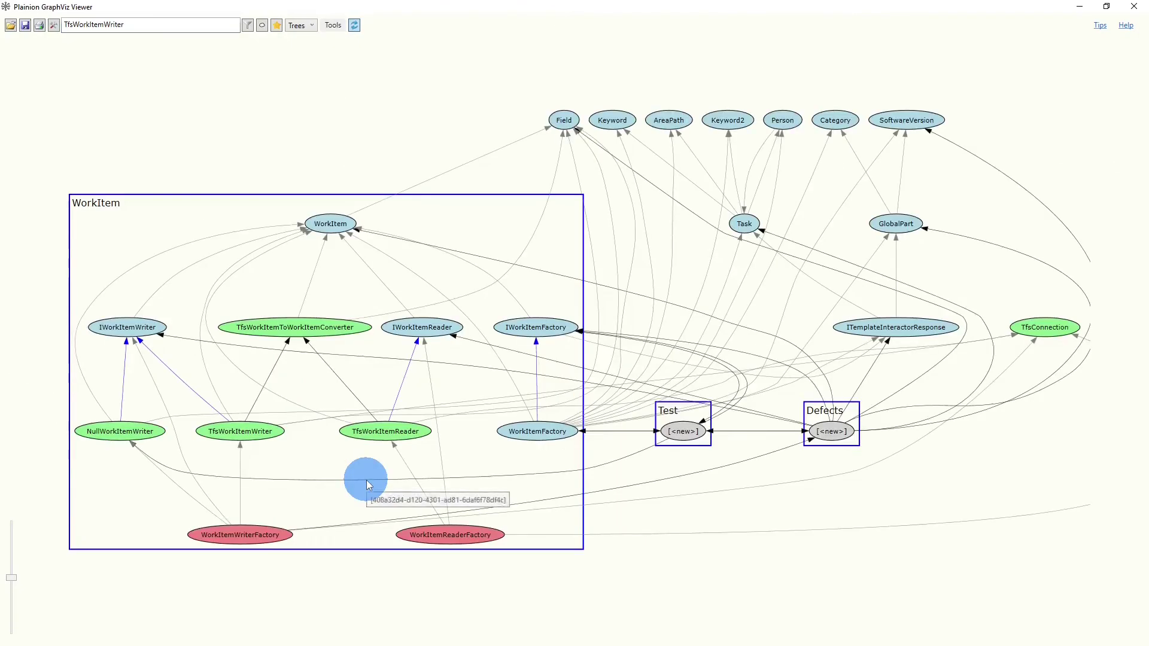
Add the Field node to the WorkItem cluster.
{"action": "right_click", "coordinate": [564, 123]}
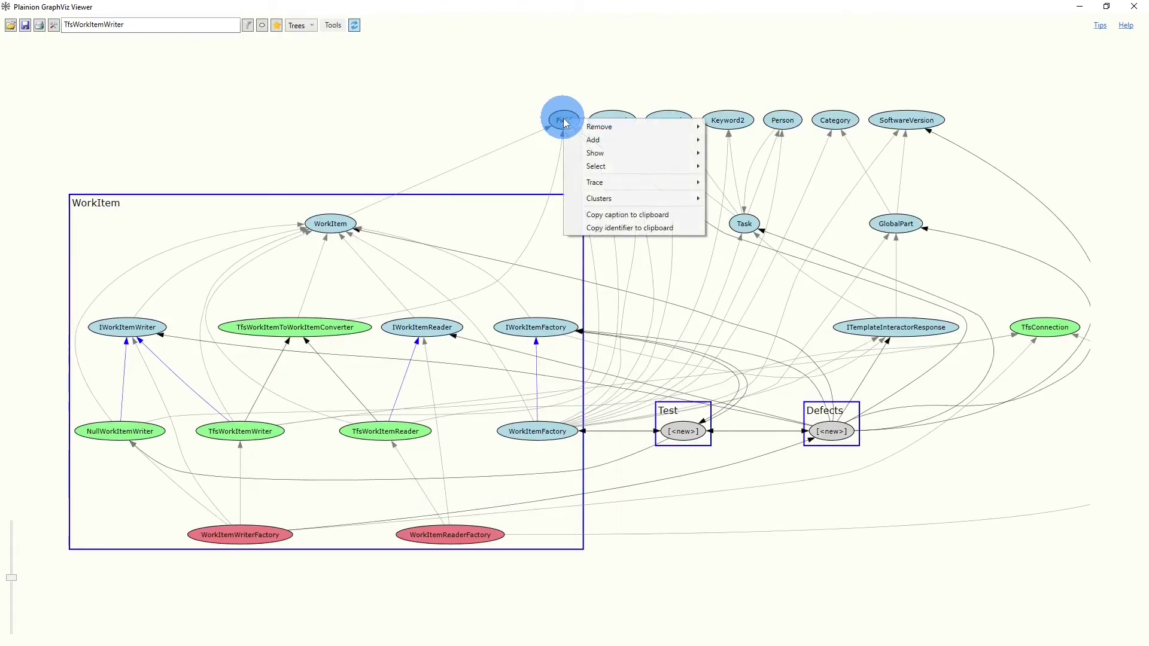
{"action": "left_click", "coordinate": [591, 185]}
{"action": "mouse_move", "coordinate": [629, 192]}
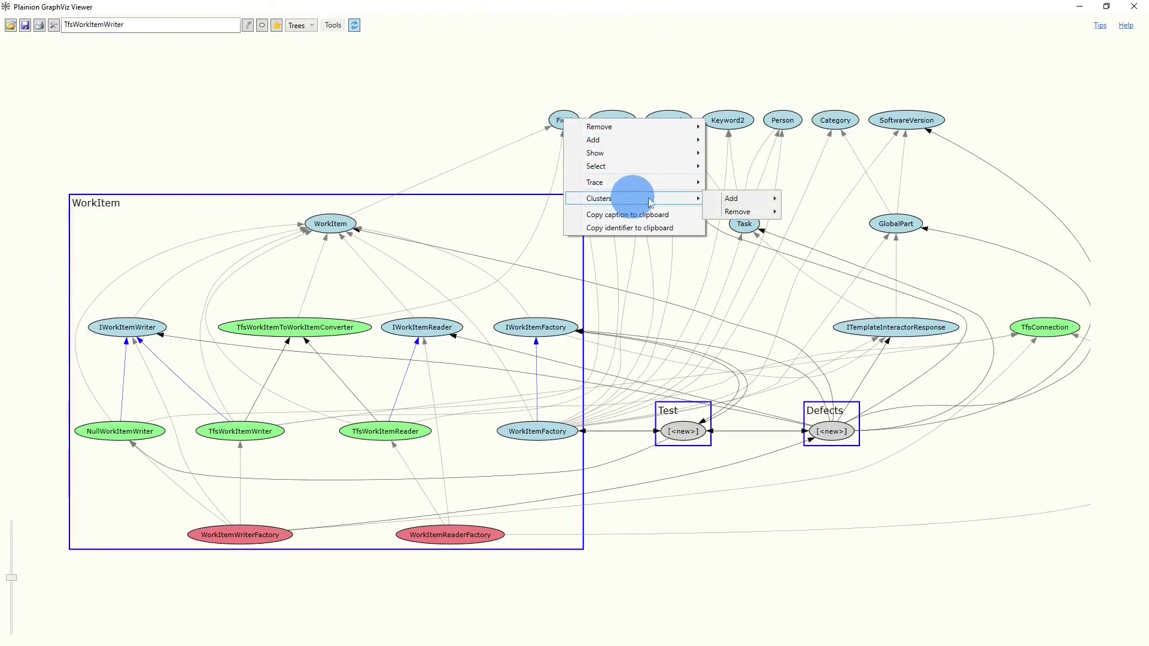
{"action": "mouse_move", "coordinate": [736, 192]}
{"action": "mouse_move", "coordinate": [828, 199]}
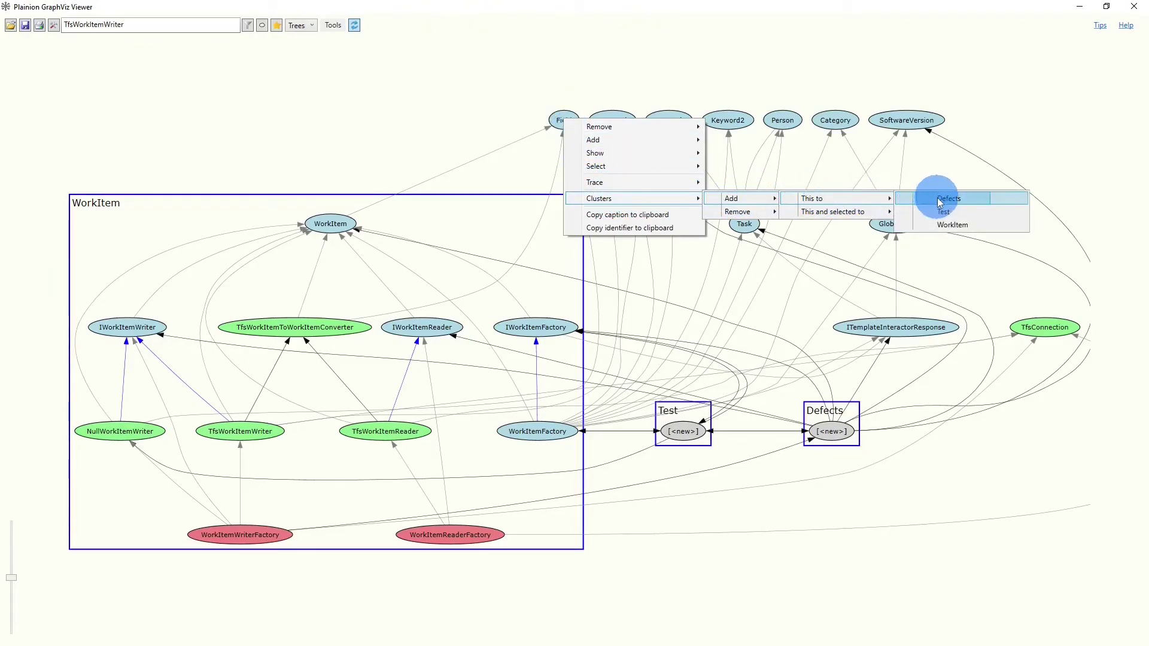
{"action": "left_click", "coordinate": [948, 225]}
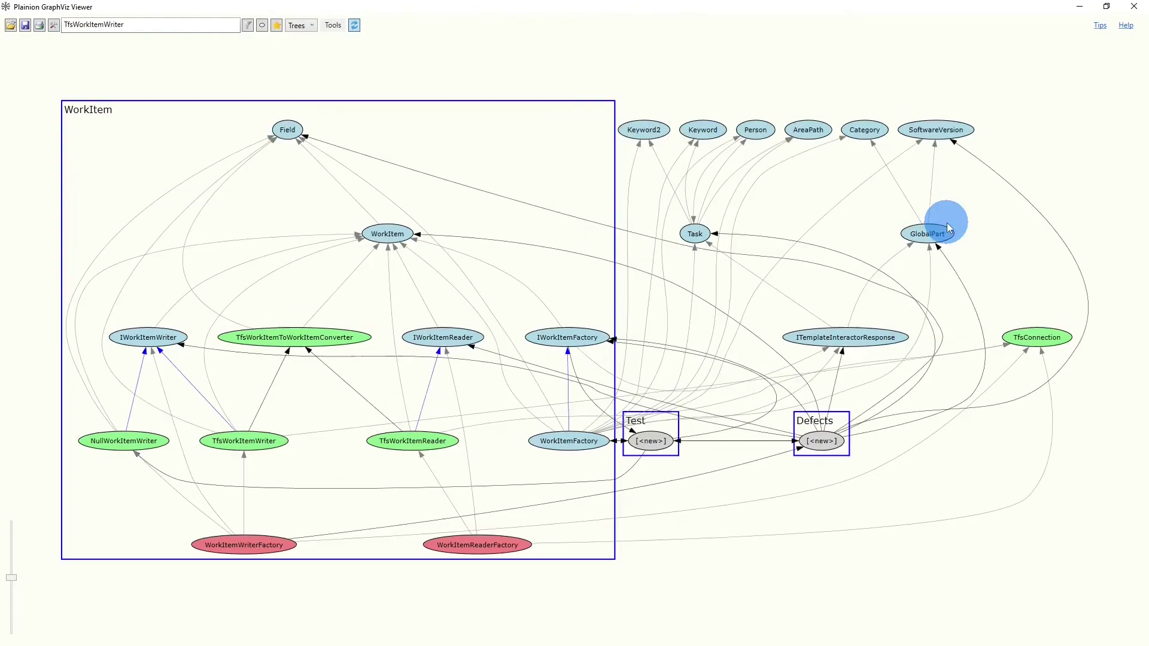
{"action": "left_click", "coordinate": [284, 129]}
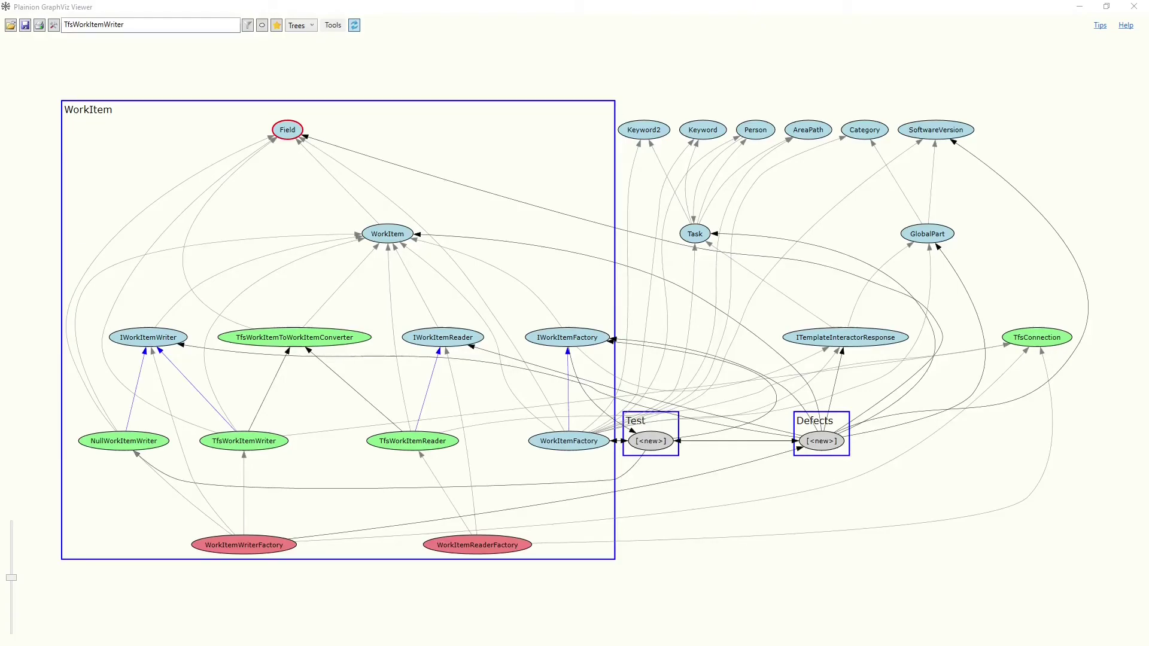
{"action": "left_click", "coordinate": [25, 26]}
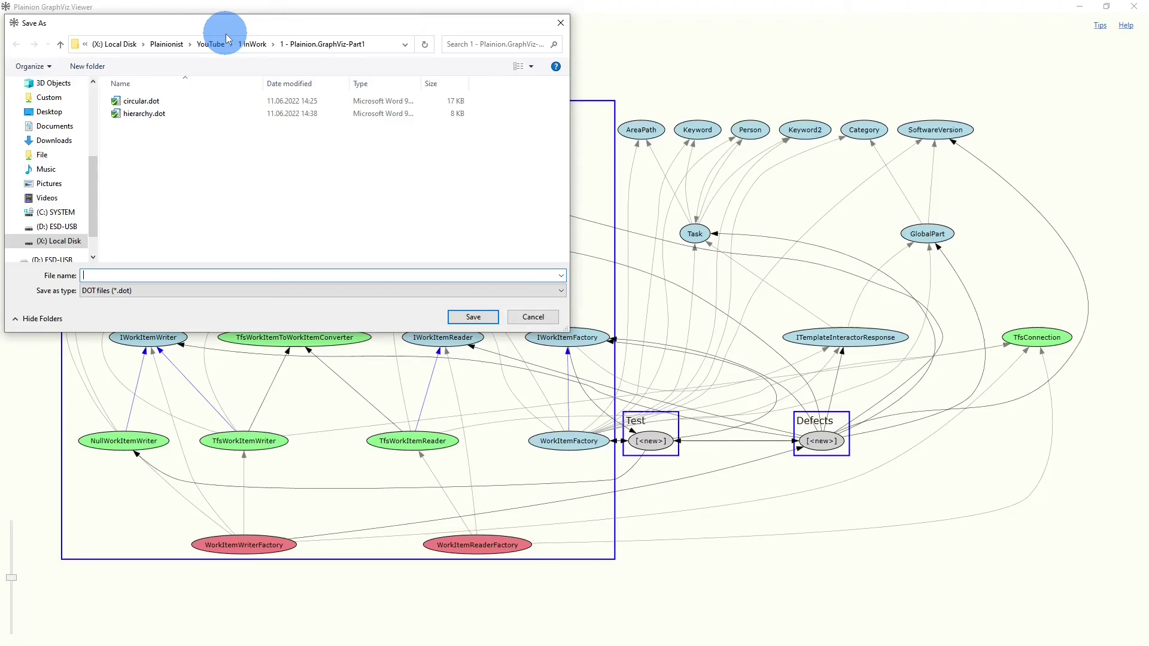
{"action": "left_click", "coordinate": [256, 291]}
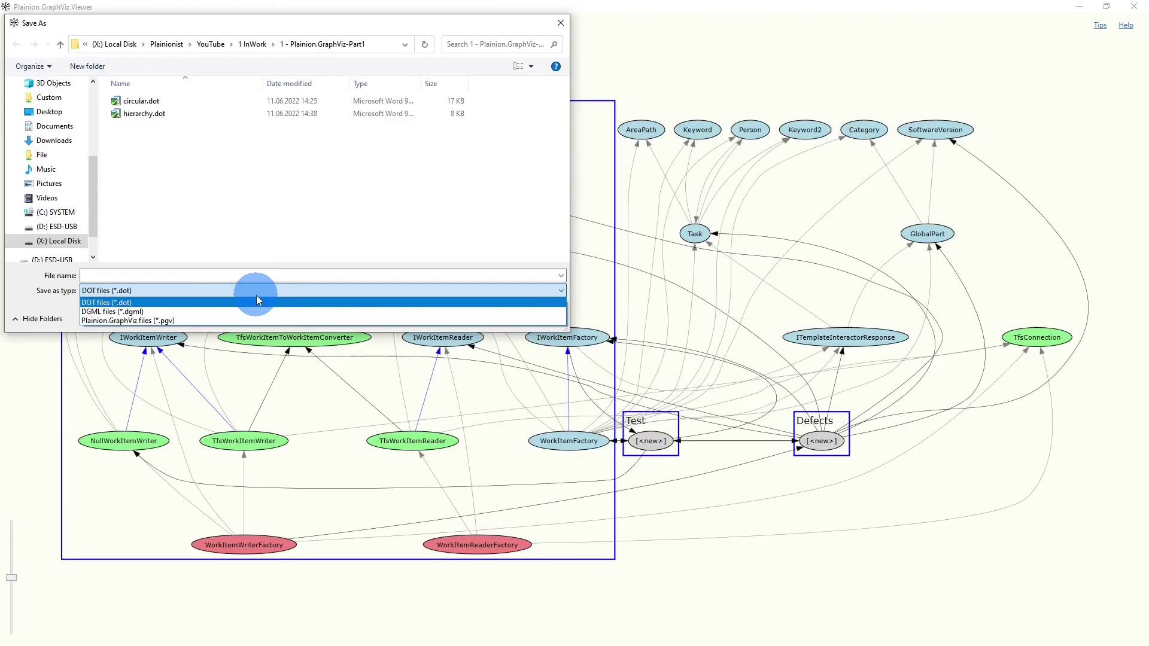
{"action": "left_click", "coordinate": [112, 168]}
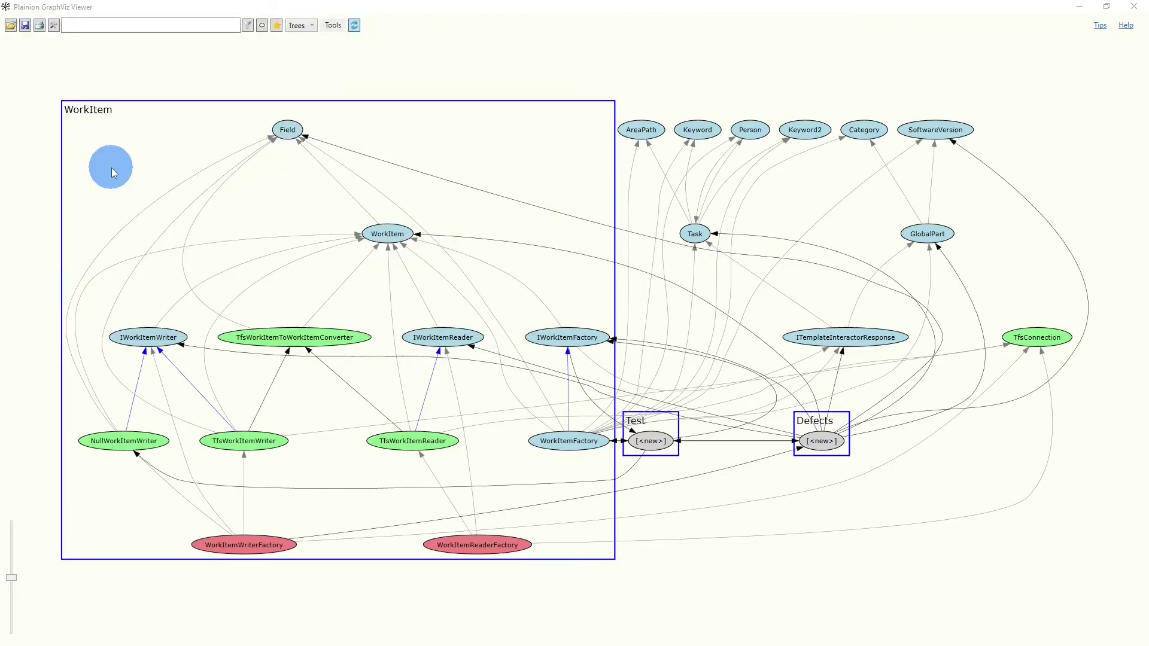